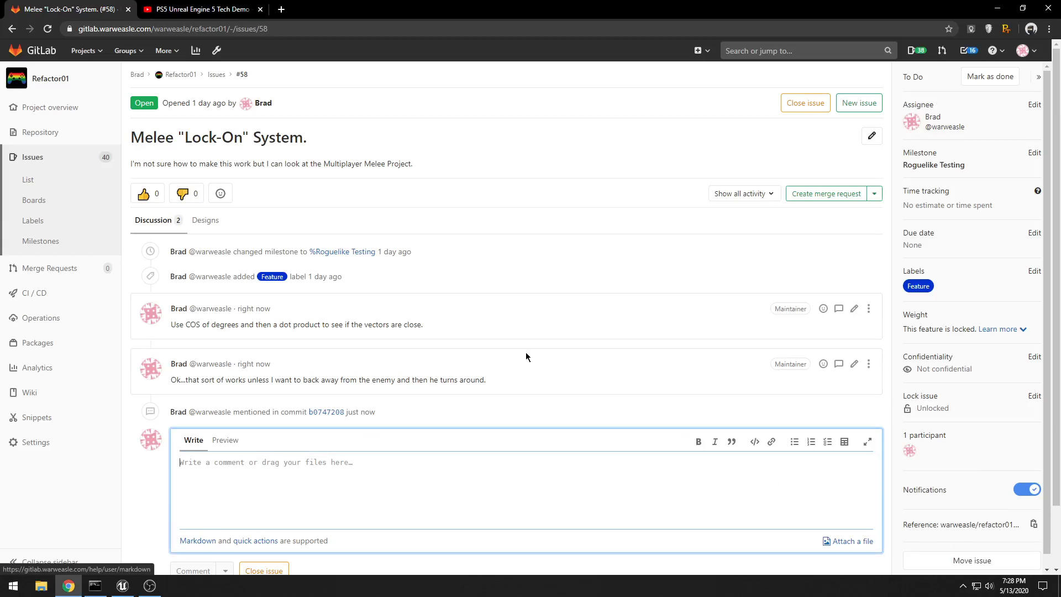
- Switch to Unreal Editor, play the demo level in the viewport and throw punches toward the red enemy
click(122, 586)
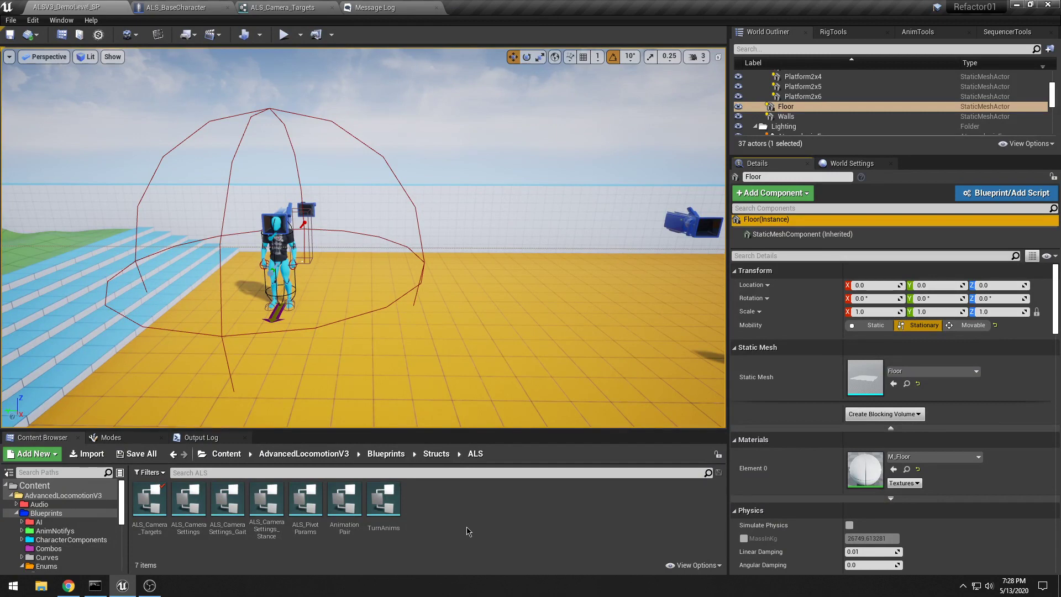
right_drag(262, 320, 317, 317)
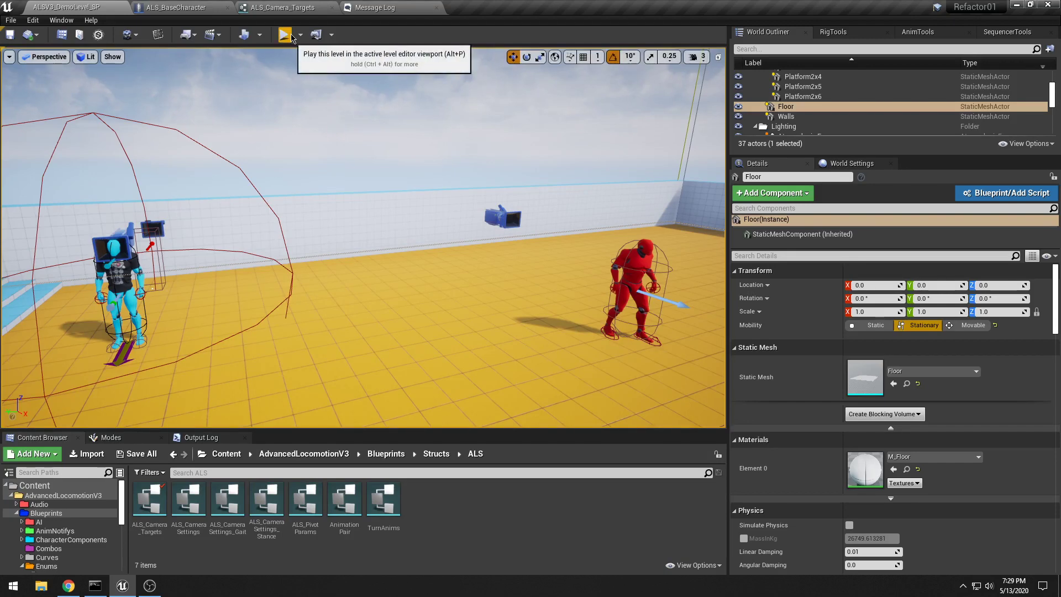
click(291, 37)
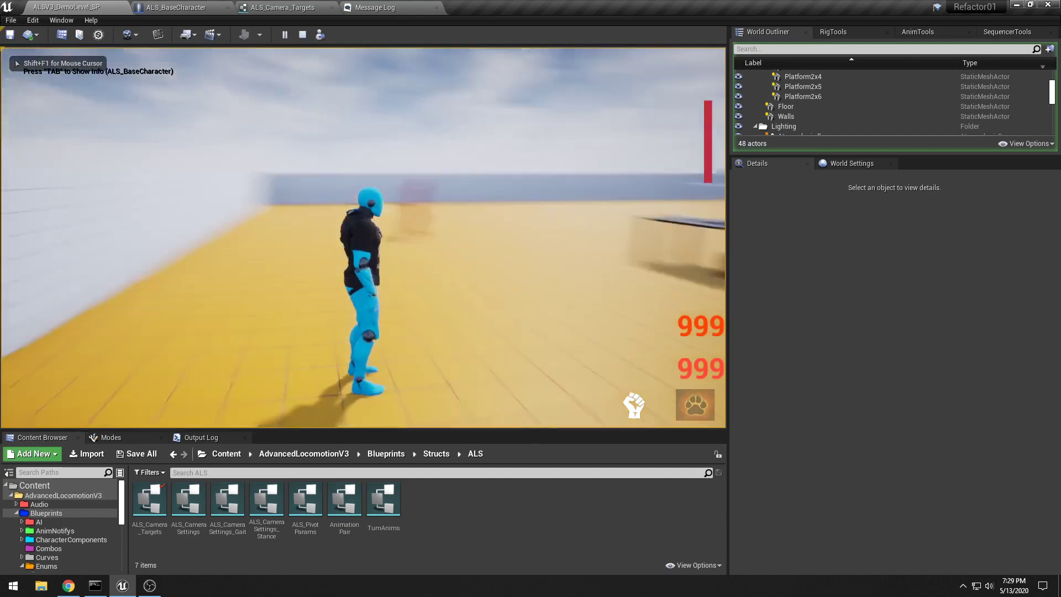
key(d)
click(364, 238)
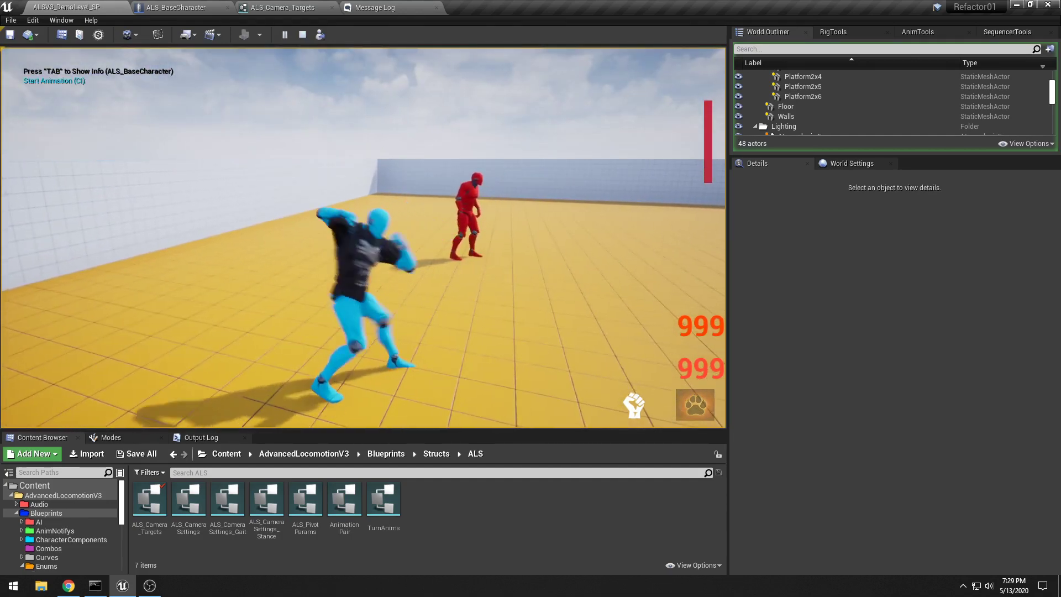
click(364, 238)
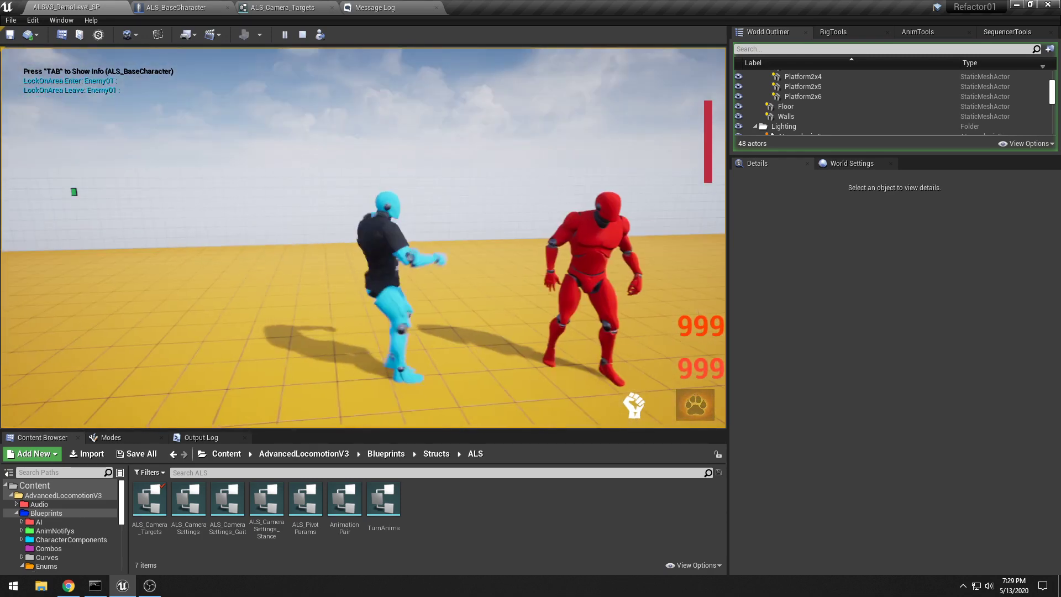
- Test the melee lock-on by moving the character in and out of the enemy's range and attacking
key(s)
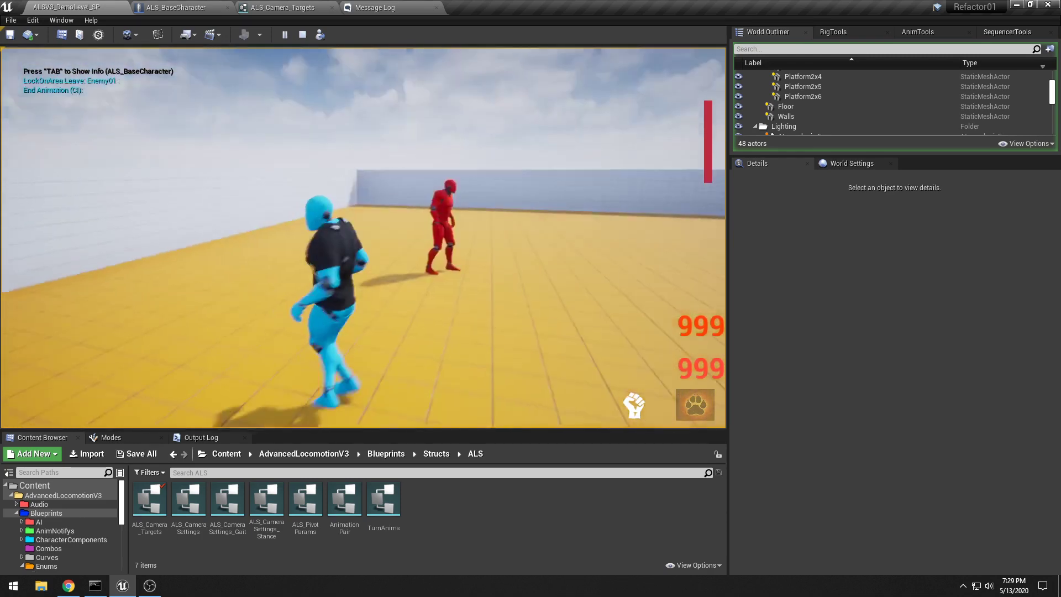
key(d)
key(w)
key(s)
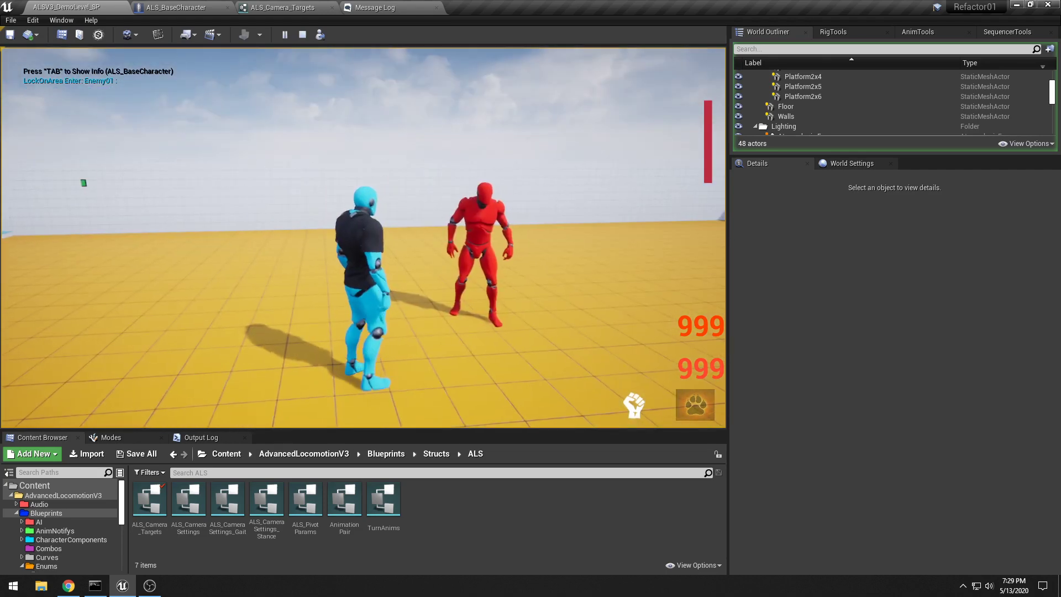
key(d)
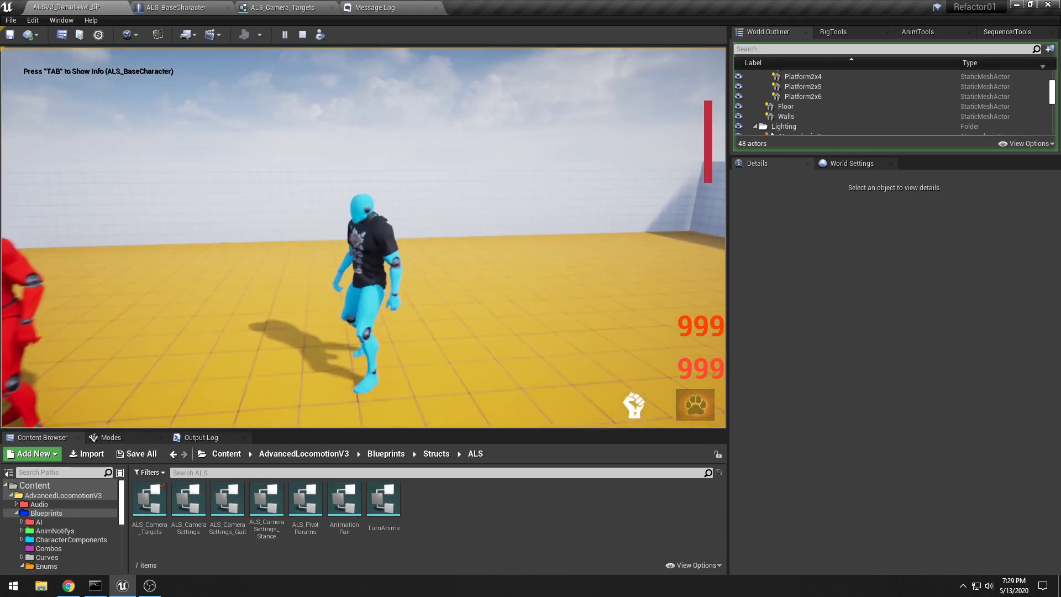
key(a)
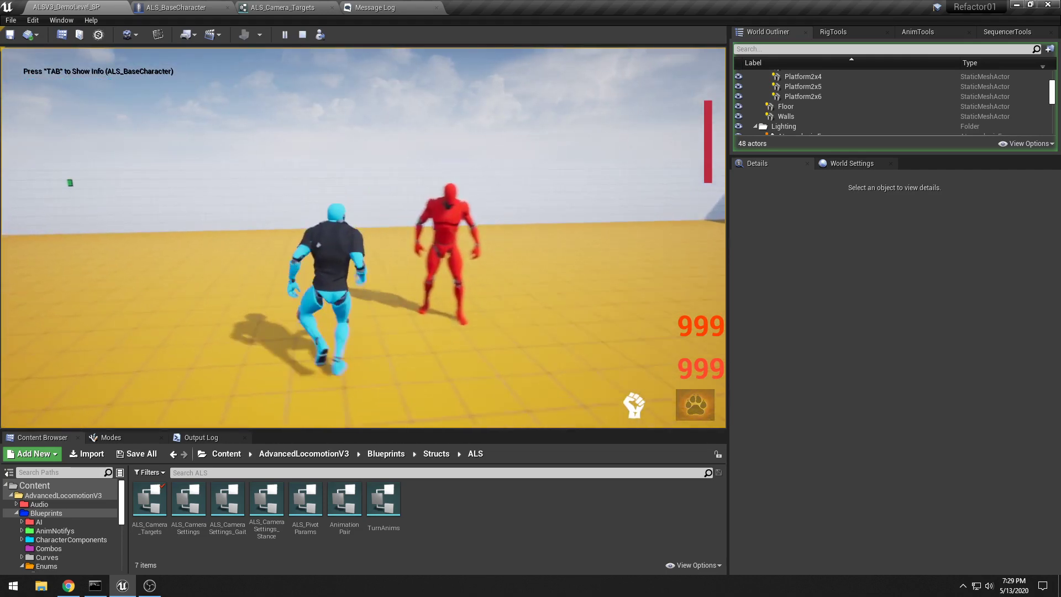
key(w)
key(a)
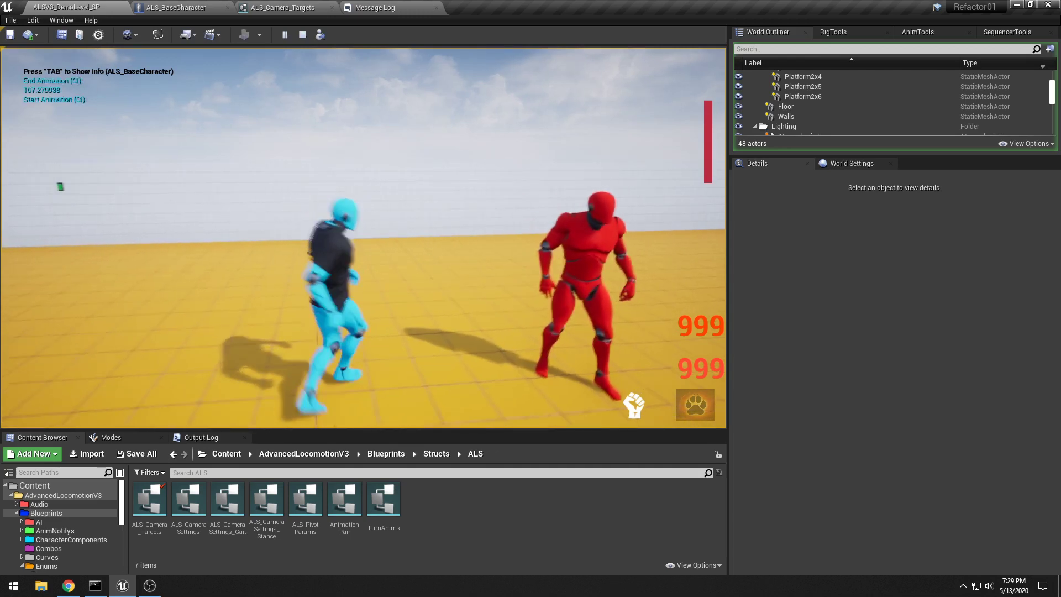
key(f)
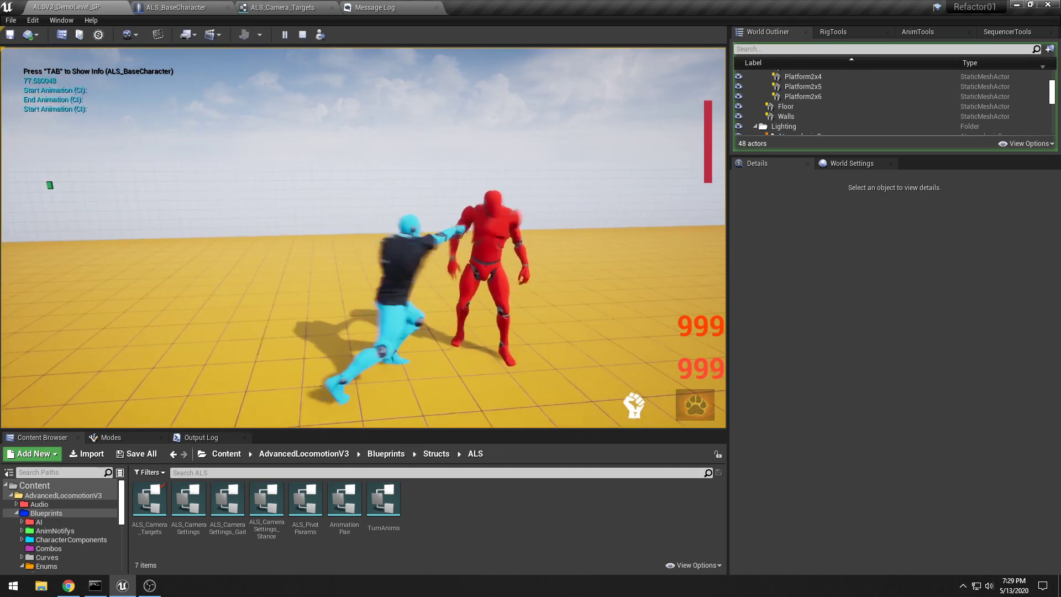
key(w)
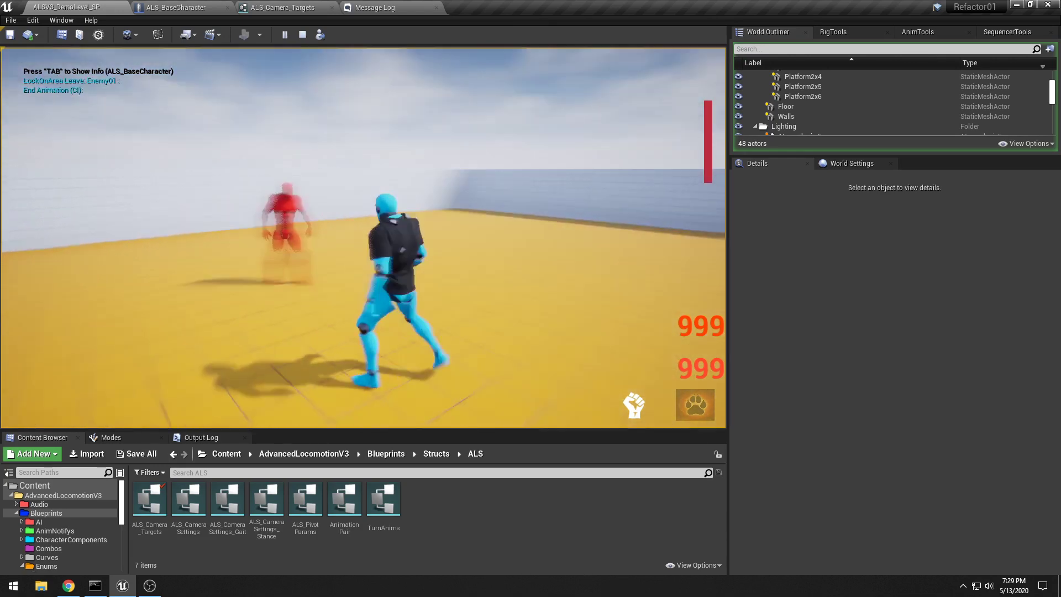
- Run the character around the red enemy to test the lock-on area from other sides, and end the play session
key(w)
key(f)
key(w)
key(w)
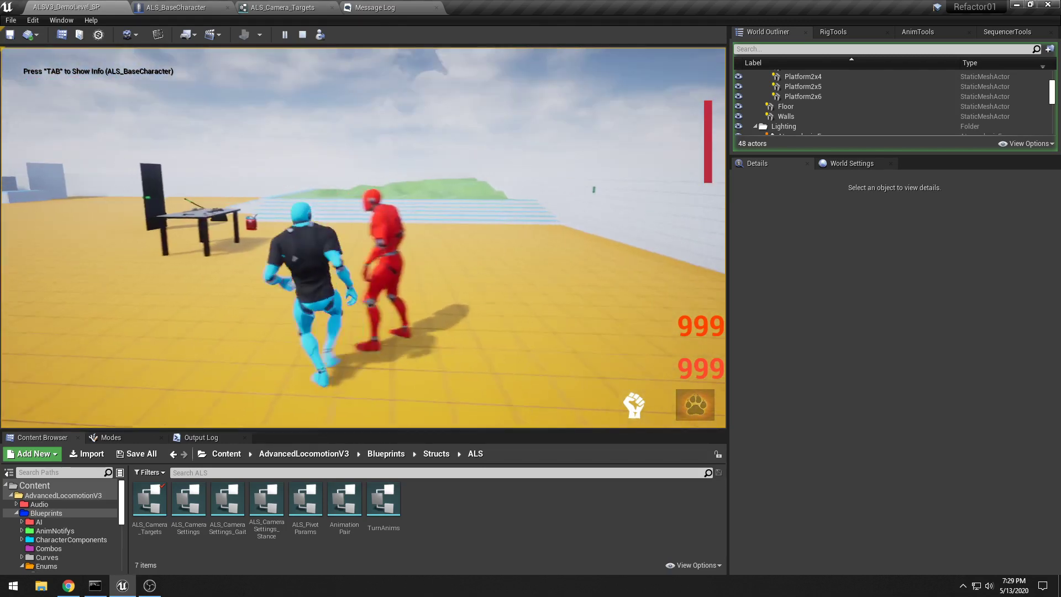
key(a)
key(d)
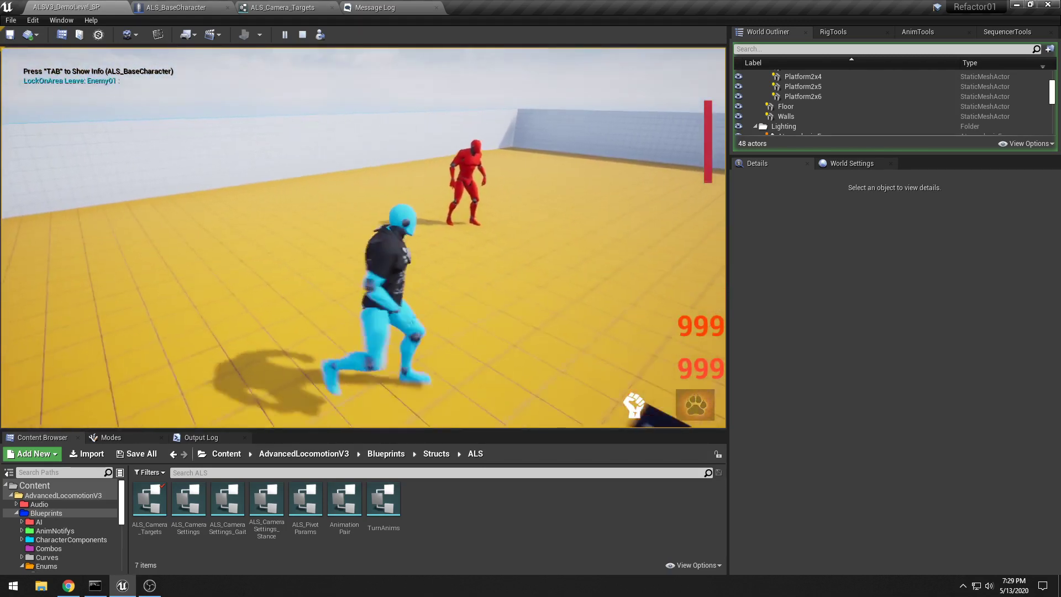
key(w)
key(w)
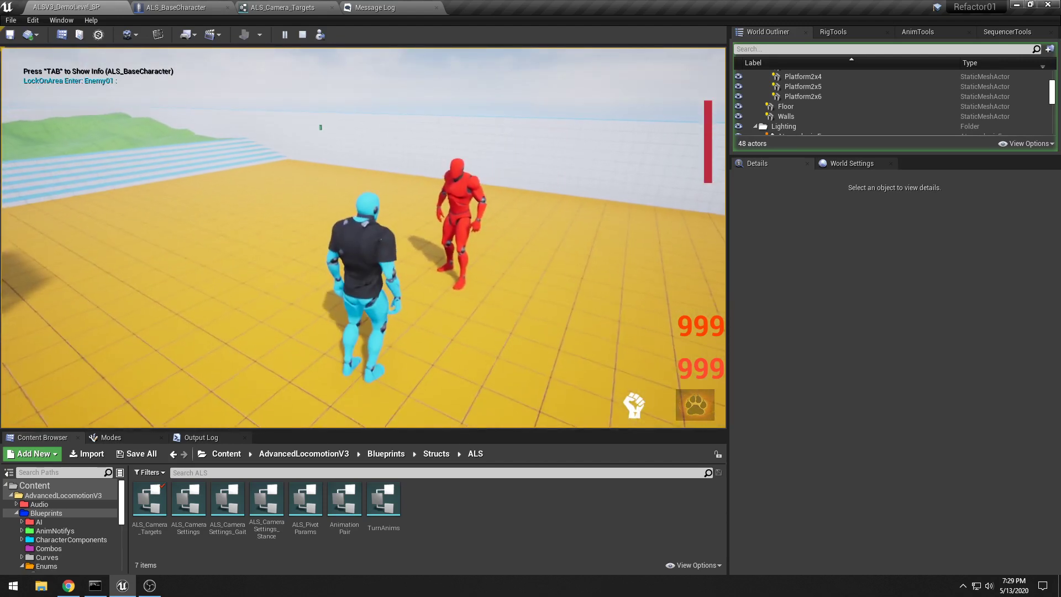
key(Escape)
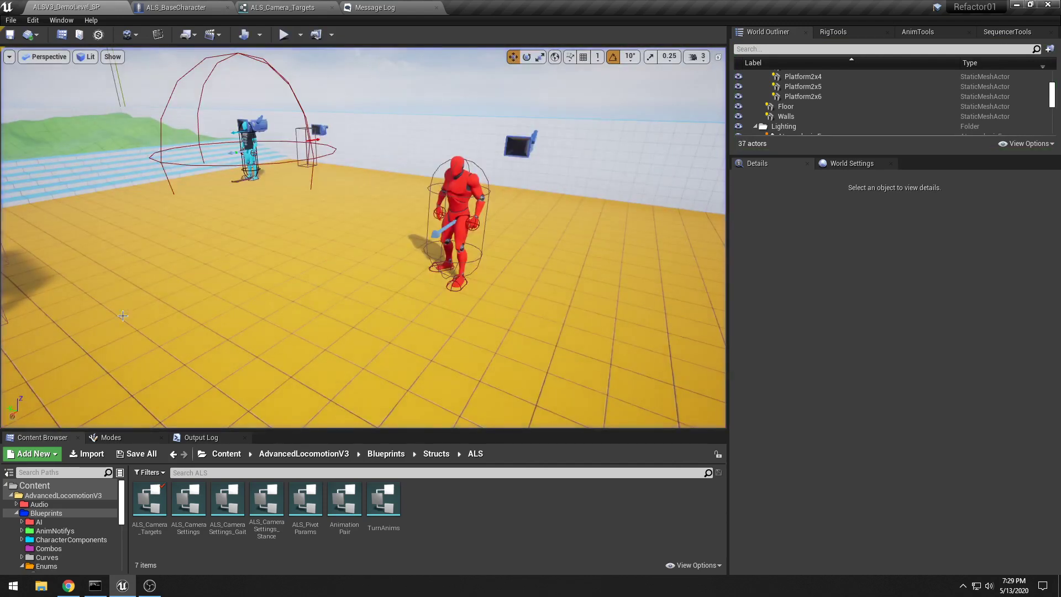
- Examine the lock-on sphere around ALS_BaseCharacter and its distance to Enemy01, selecting each character in the level
right_drag(255, 223, 315, 193)
key(w)
key(s)
mouse_move(230, 284)
right_down()
mouse_move(221, 269)
mouse_move(230, 284)
right_up()
click(259, 199)
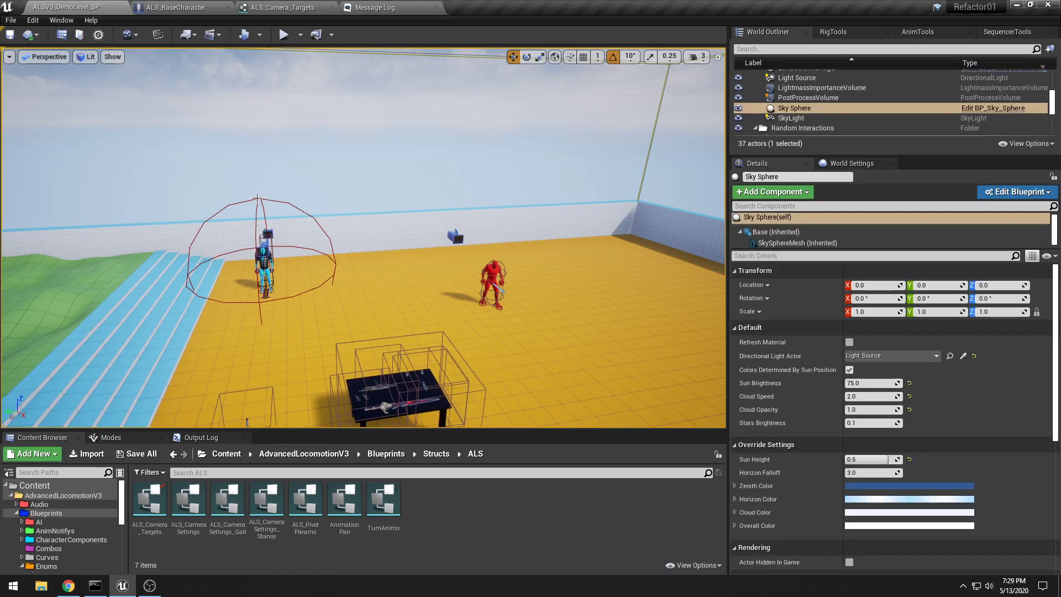
key(a)
mouse_move(310, 281)
right_down()
mouse_move(363, 279)
mouse_move(355, 308)
mouse_move(353, 289)
mouse_move(297, 281)
mouse_move(310, 281)
right_up()
key(w)
key(s)
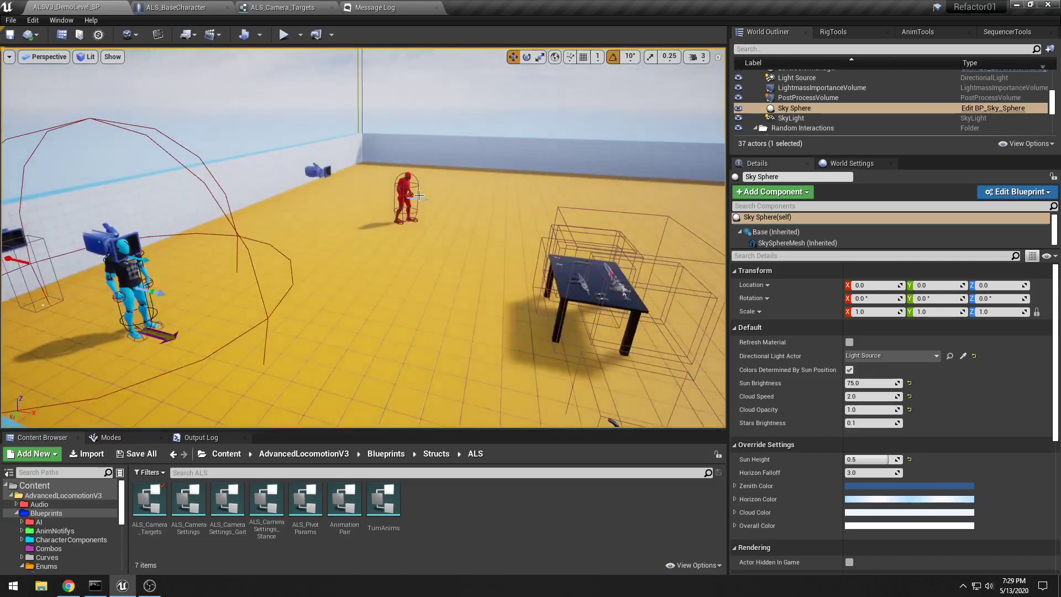
click(405, 184)
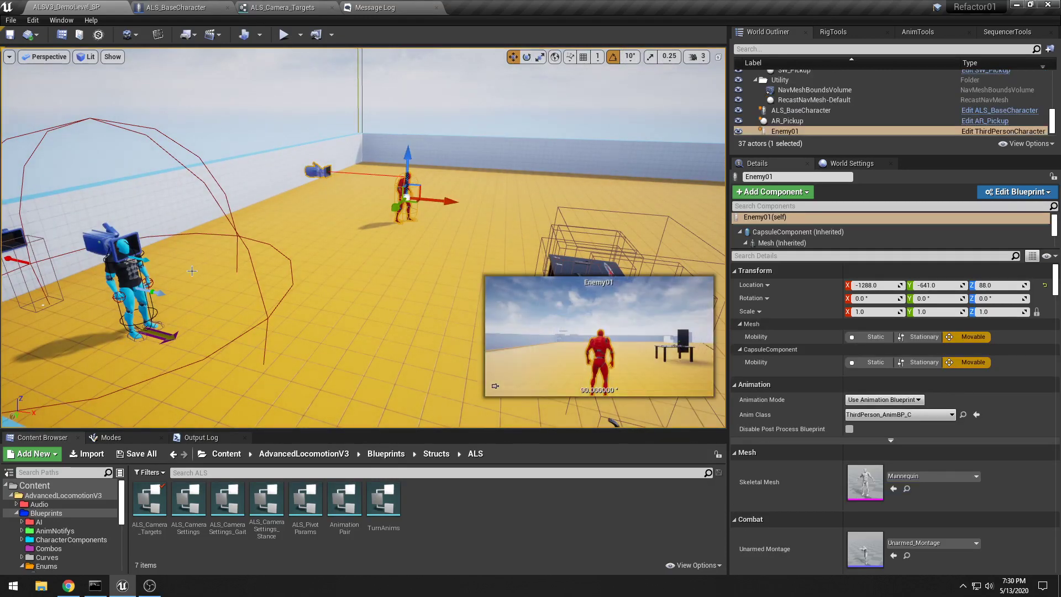
click(239, 234)
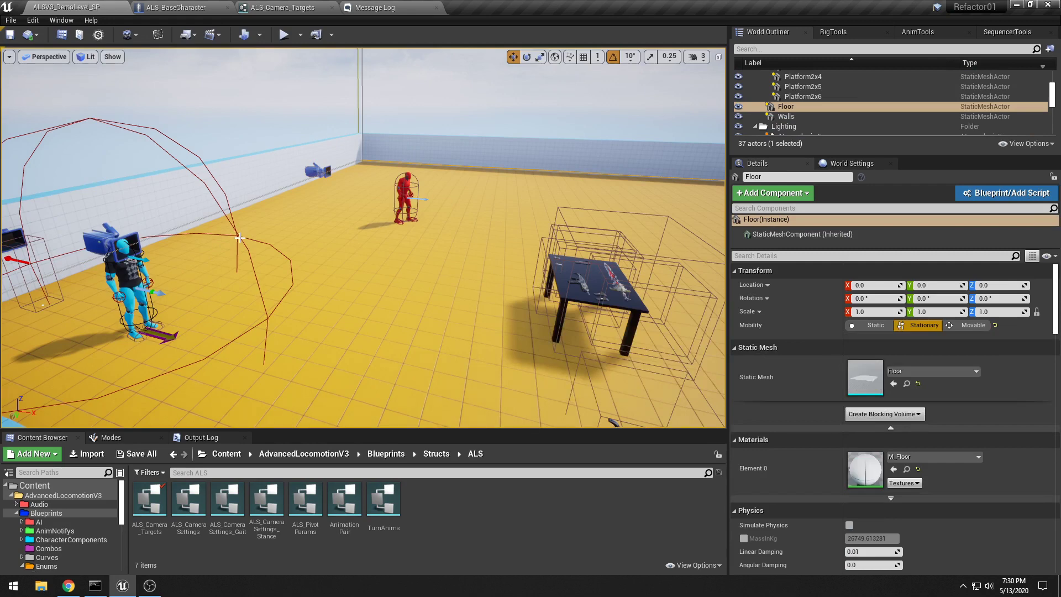
click(239, 238)
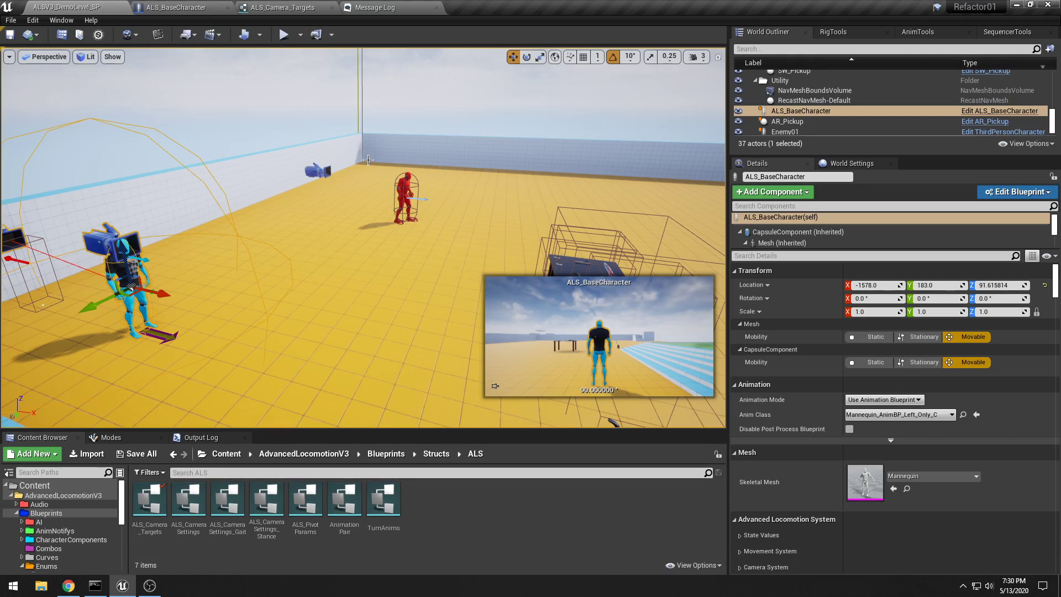
click(989, 586)
click(937, 560)
click(561, 515)
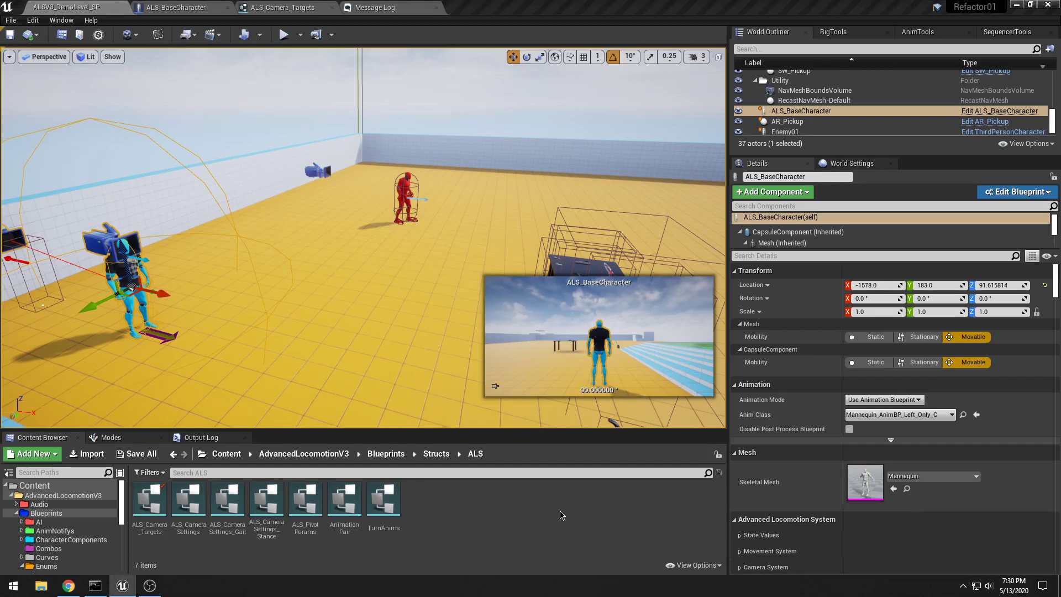
- Start a new play session, walk up to the red enemy and punch it repeatedly within lock-on range
click(283, 36)
key(w)
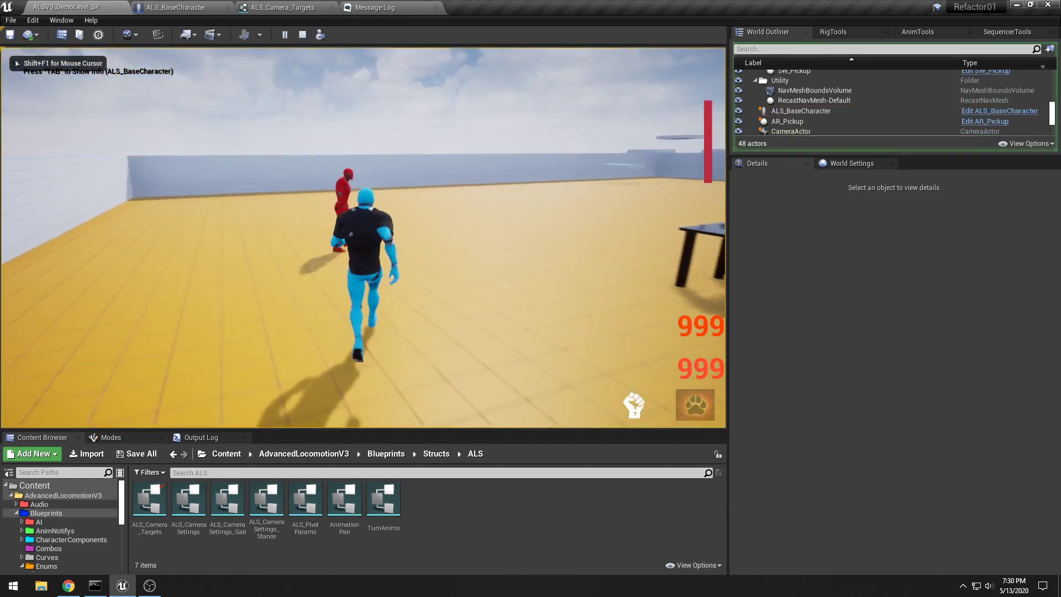
click(364, 237)
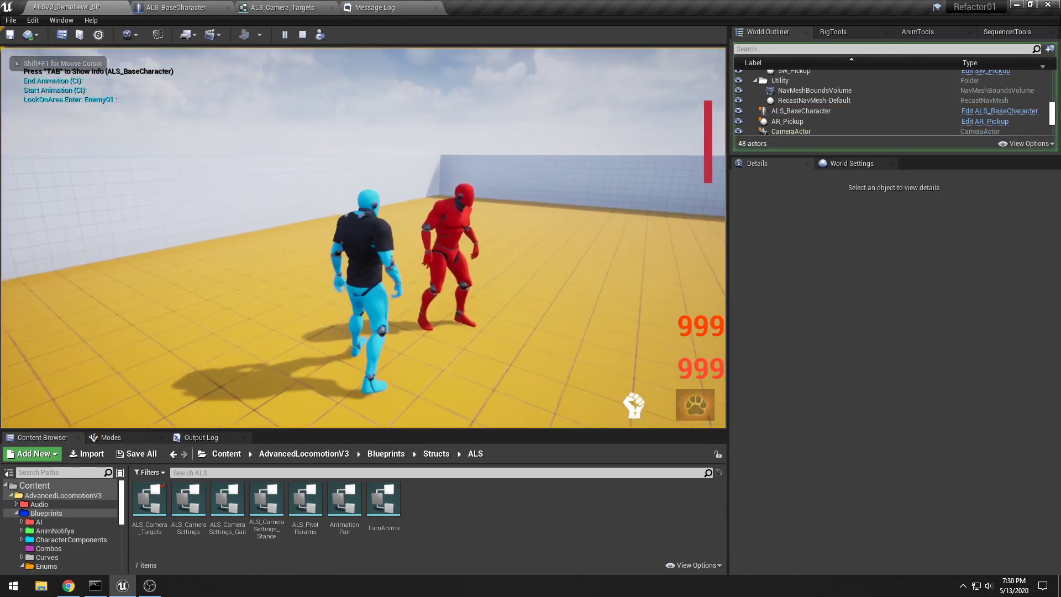
click(364, 237)
click(364, 238)
key(d)
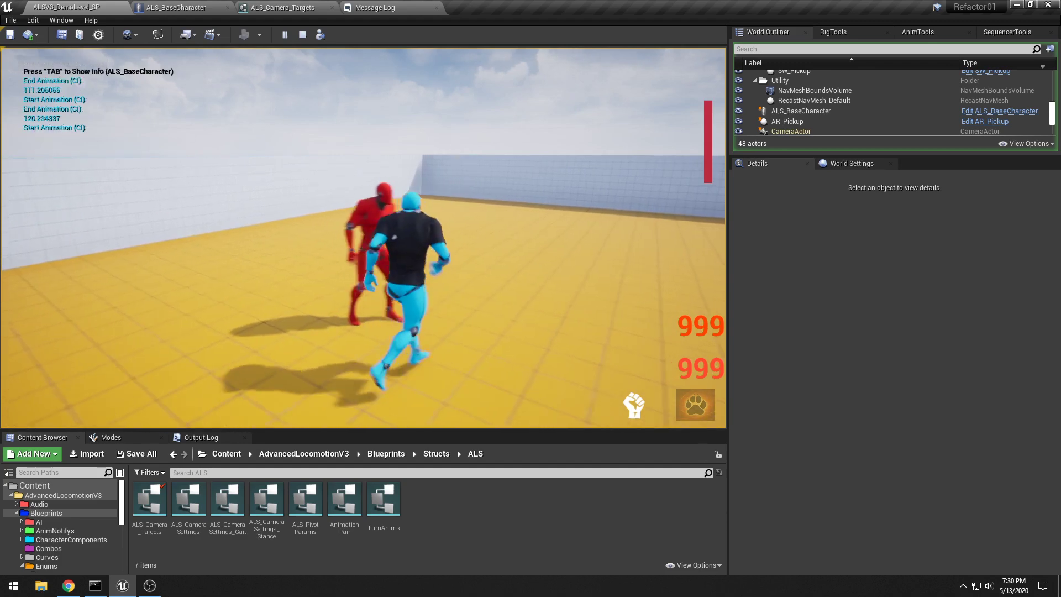
key(w)
click(364, 238)
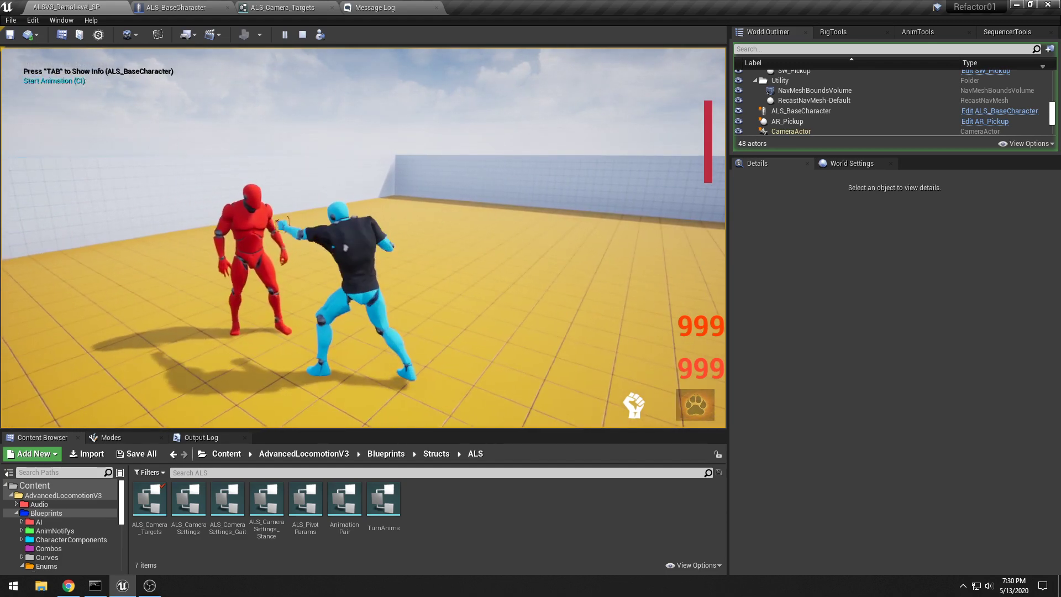
click(364, 237)
- Run away from the enemy and return to test lock-on attacks while moving sideways and backing away
key(d)
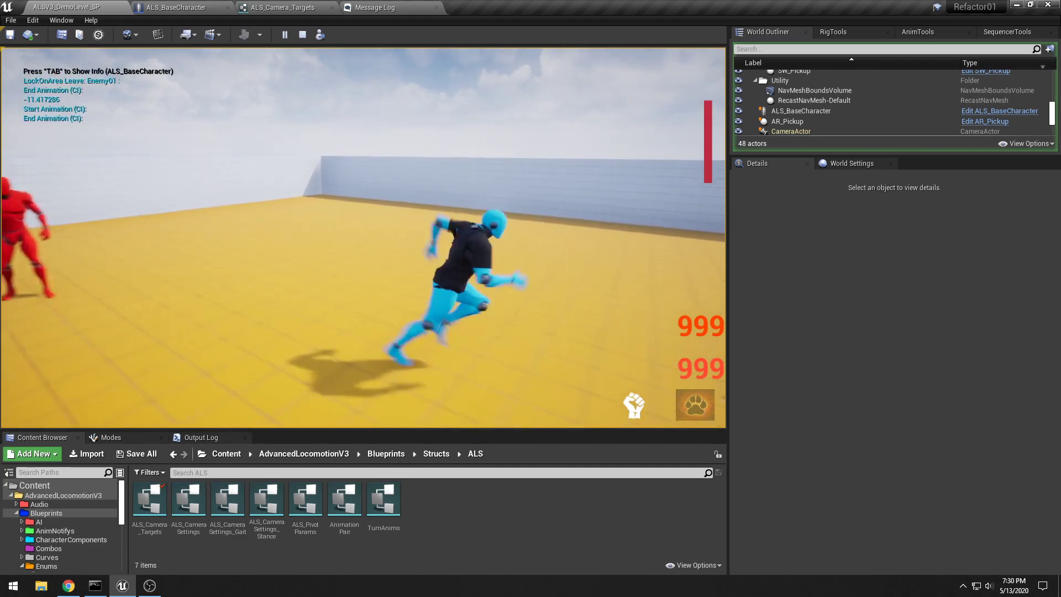
key(w)
key(w)
key(d)
key(d)
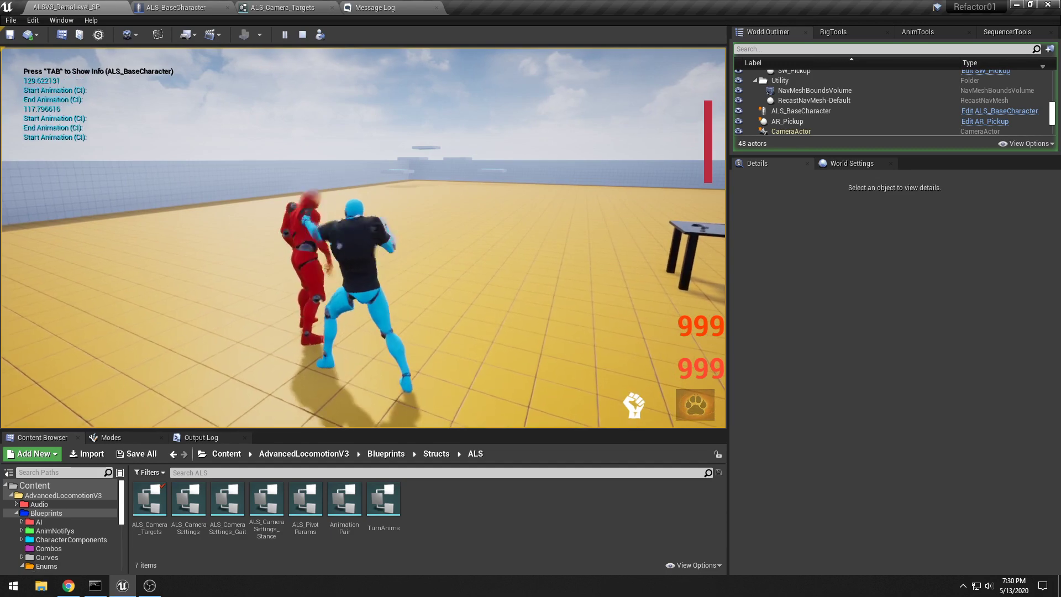
key(a)
key(s)
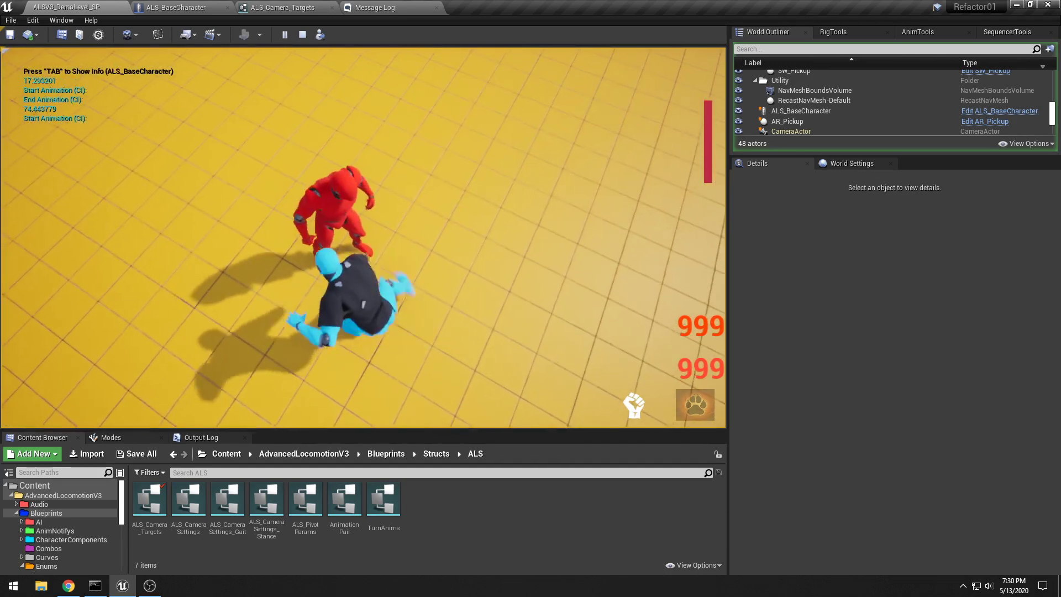
key(s)
key(w)
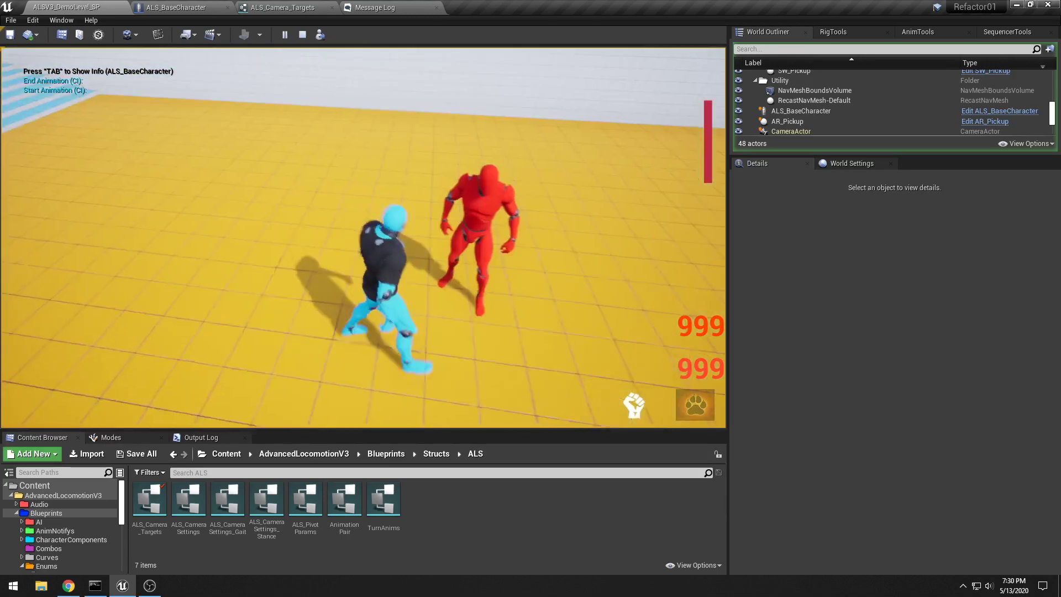
- Move the character around the red enemy and step in and out of its range to test unarmed lock-on attacks
key(w)
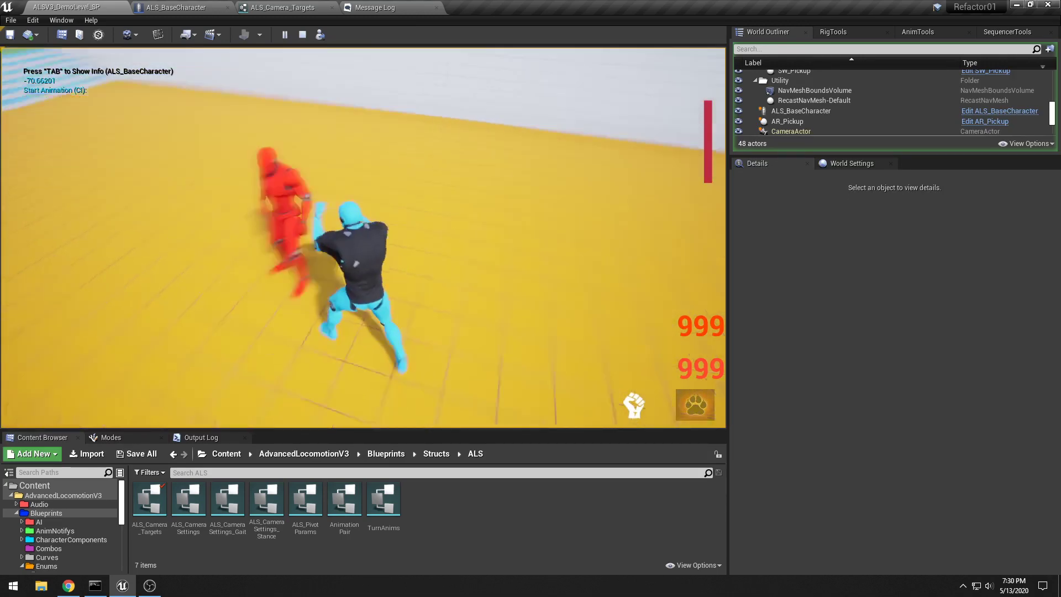
key(w)
key(w)
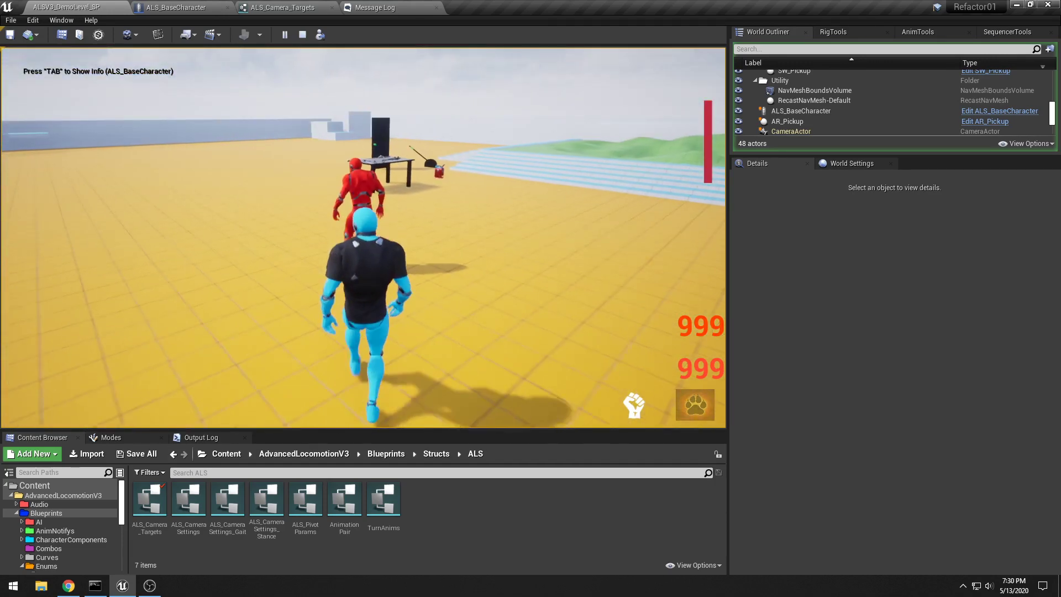
key(w)
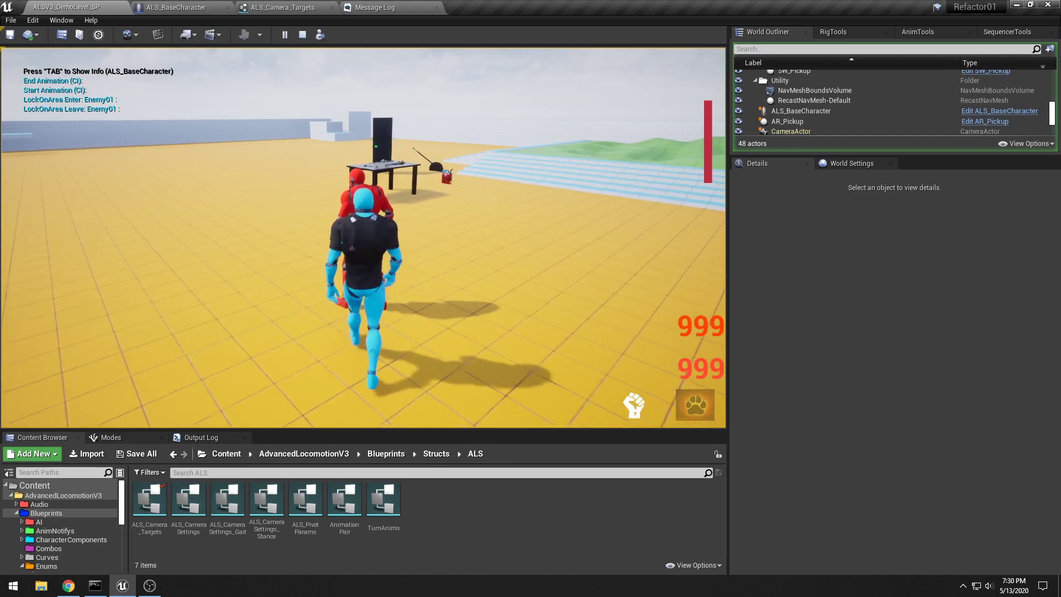
key(d)
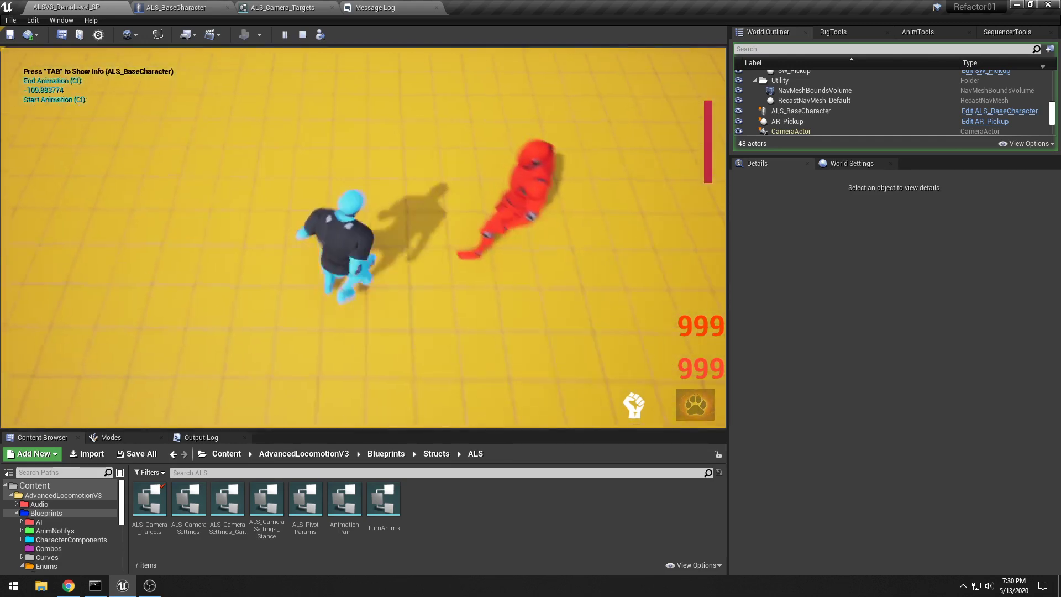
key(w)
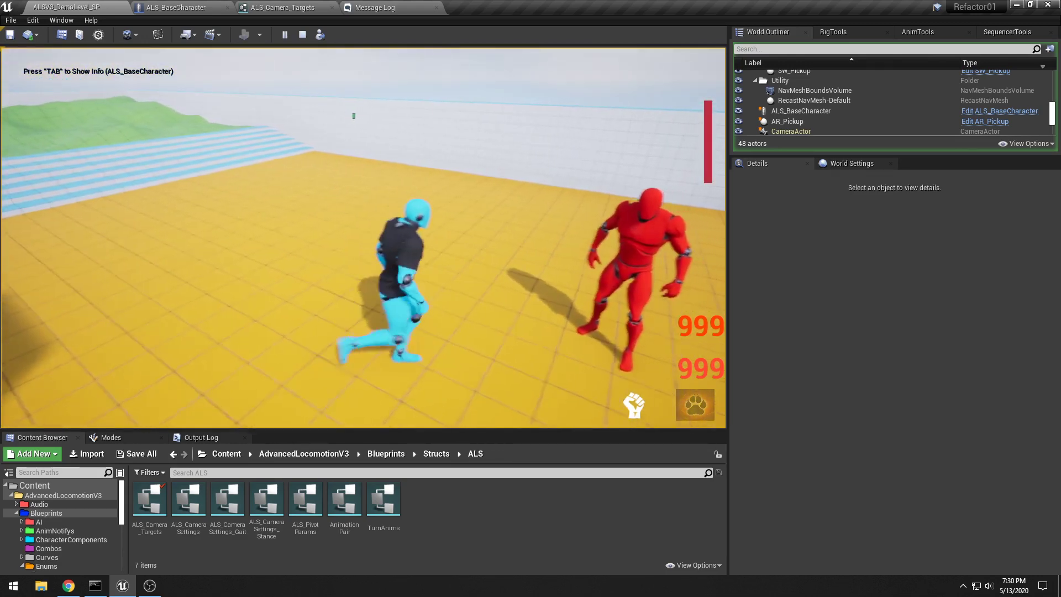
- Punch the red enemy while strafing to both sides and backing away to test how attacks turn toward it
key(e)
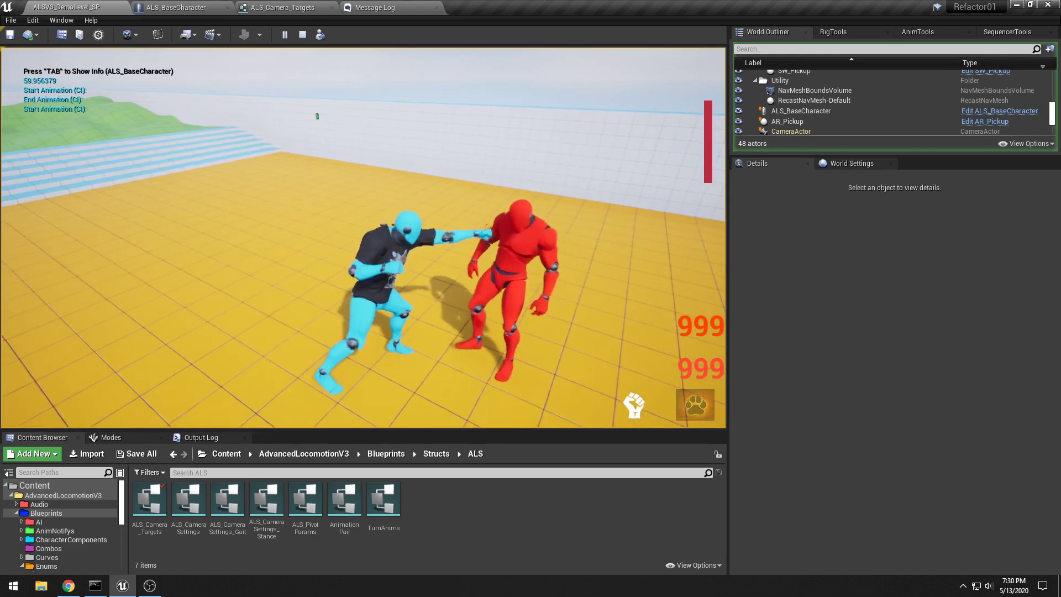
key(d)
key(a)
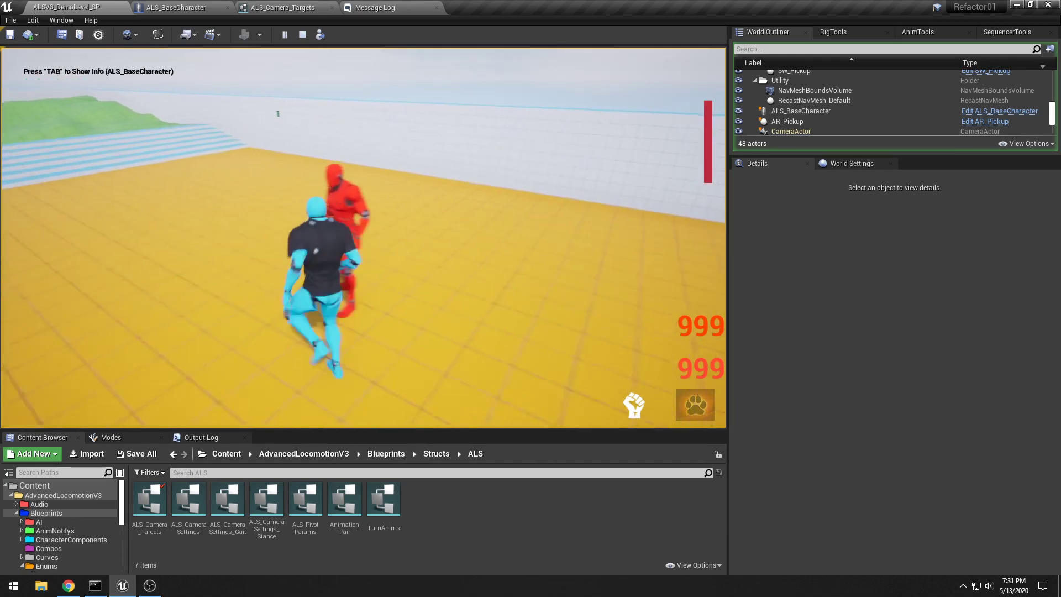
key(d)
click(364, 238)
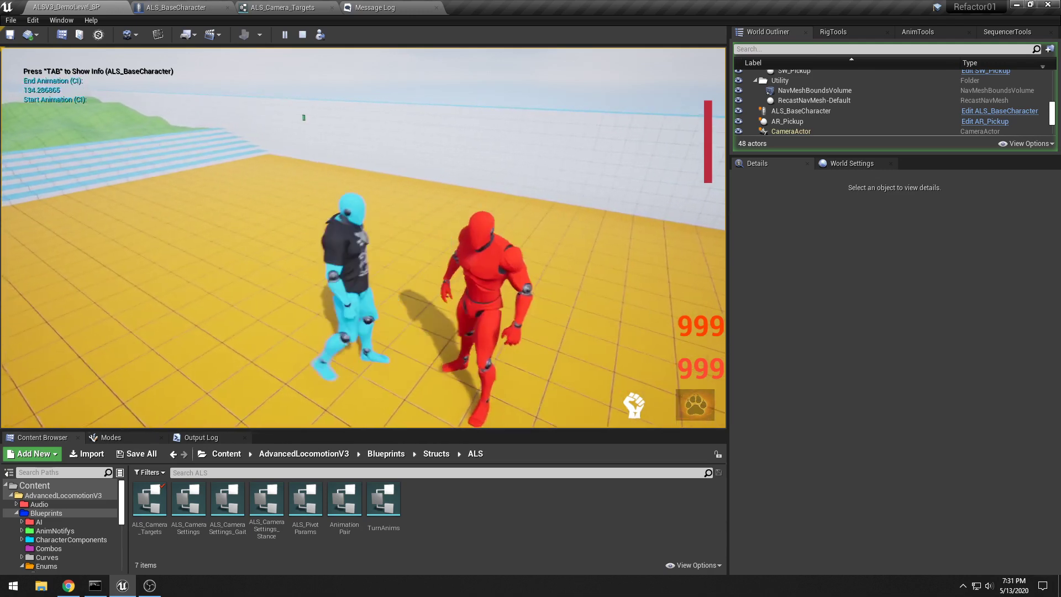
key(s)
key(d)
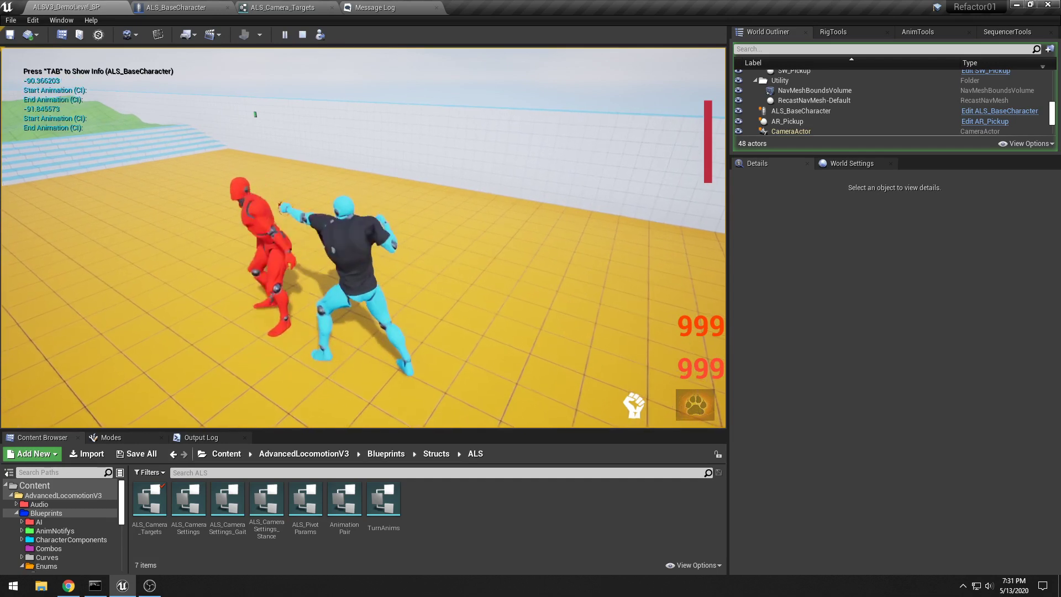
- Leave the lock-on area and approach the red enemy again from different sides
key(a)
key(w)
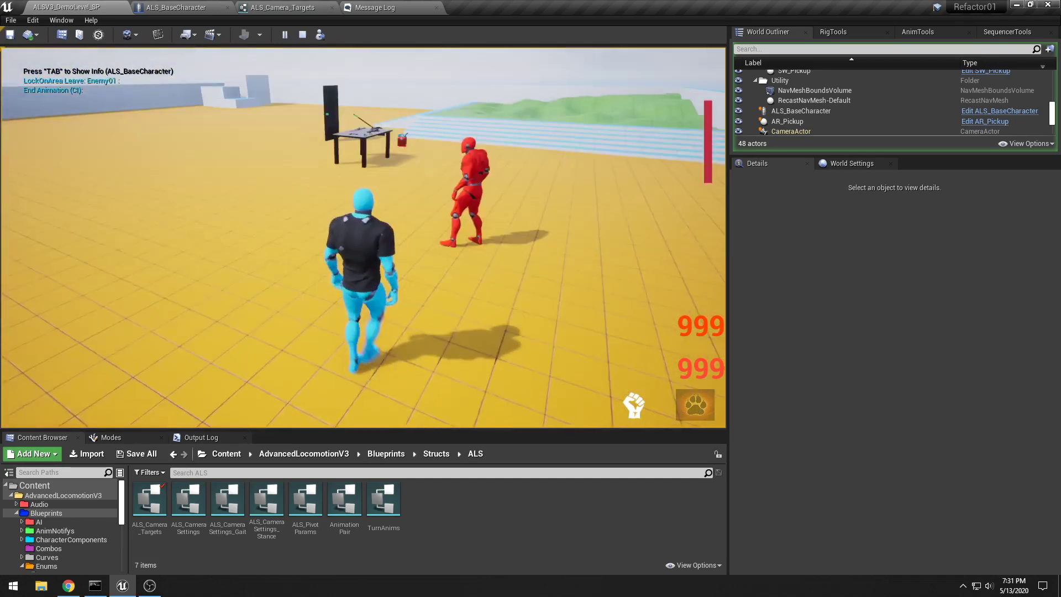
key(w)
key(a)
key(a)
key(w)
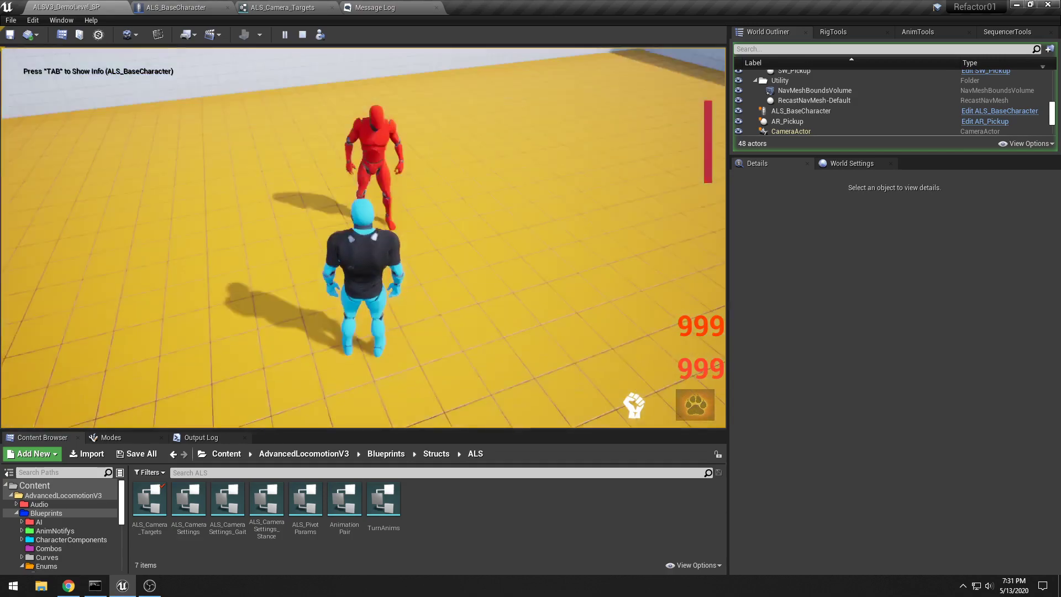
key(s)
key(d)
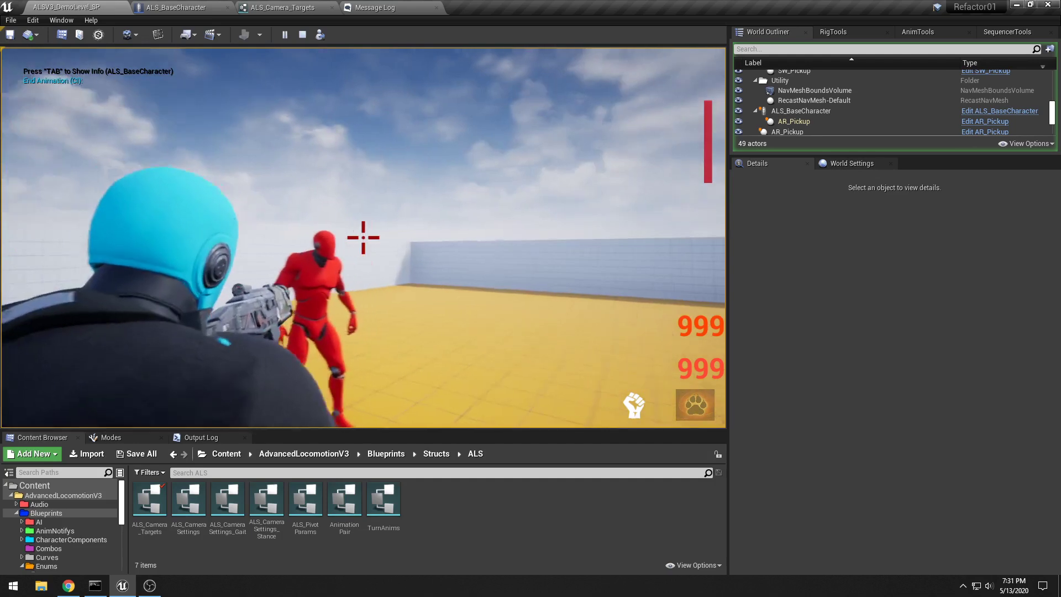
- Shoot the red enemy several times with the aimed rifle
click(363, 238)
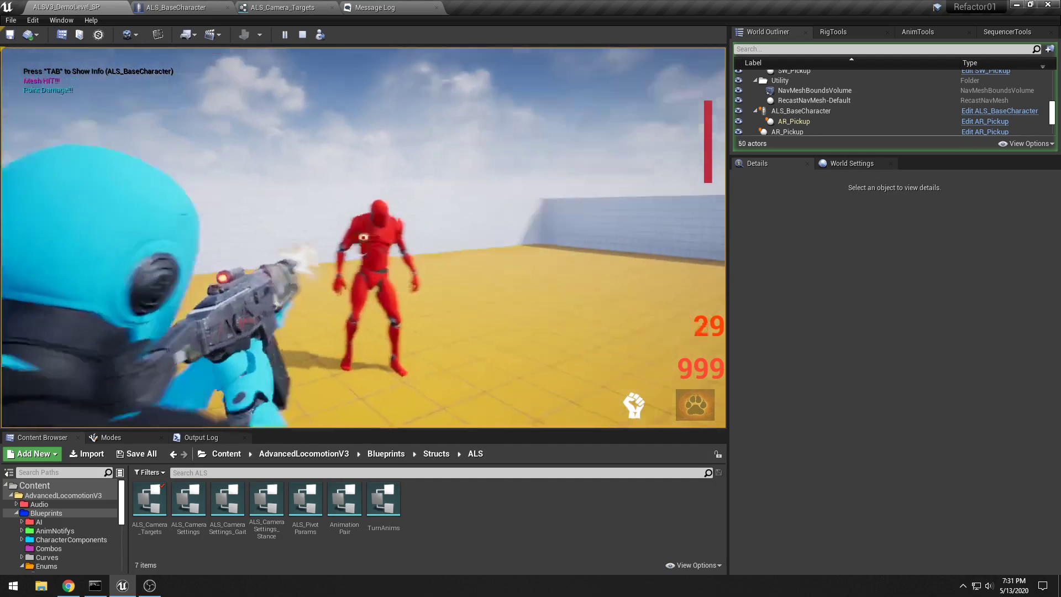
click(363, 238)
click(363, 238)
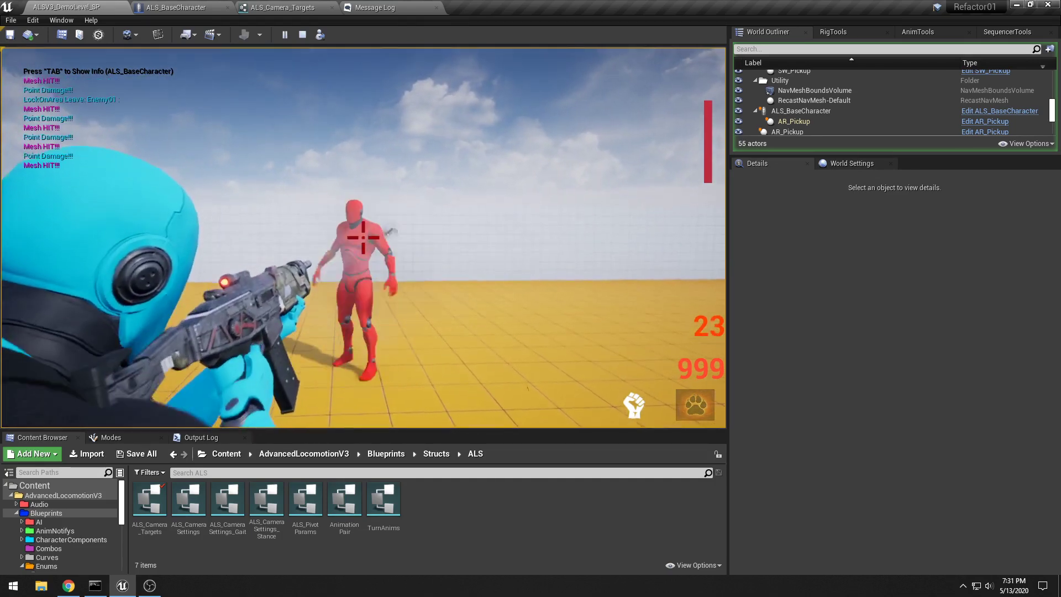
click(363, 238)
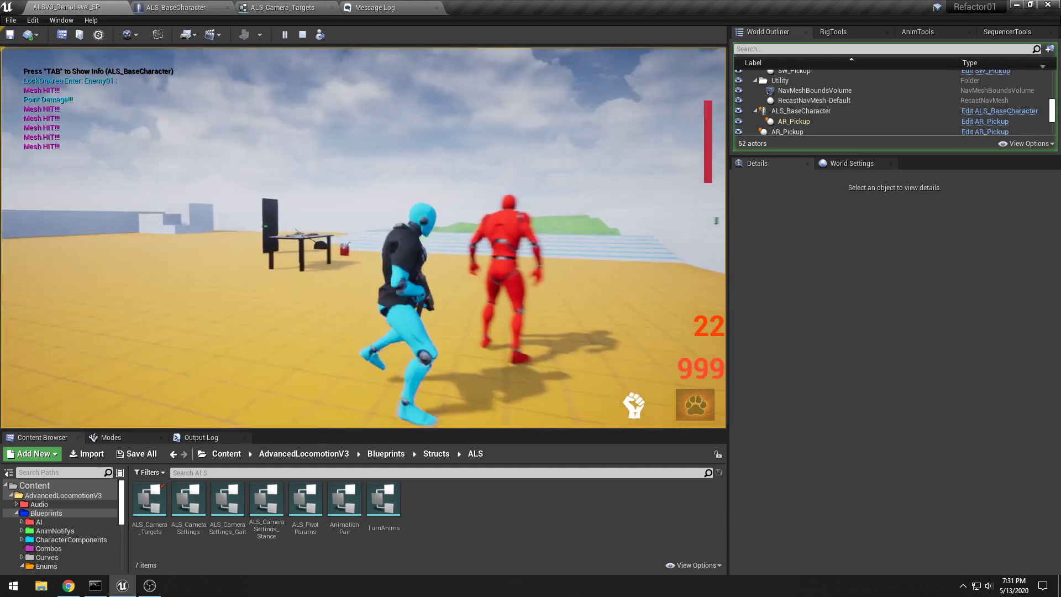
- Strike the red enemy at close range with the rifle and run around it
click(363, 237)
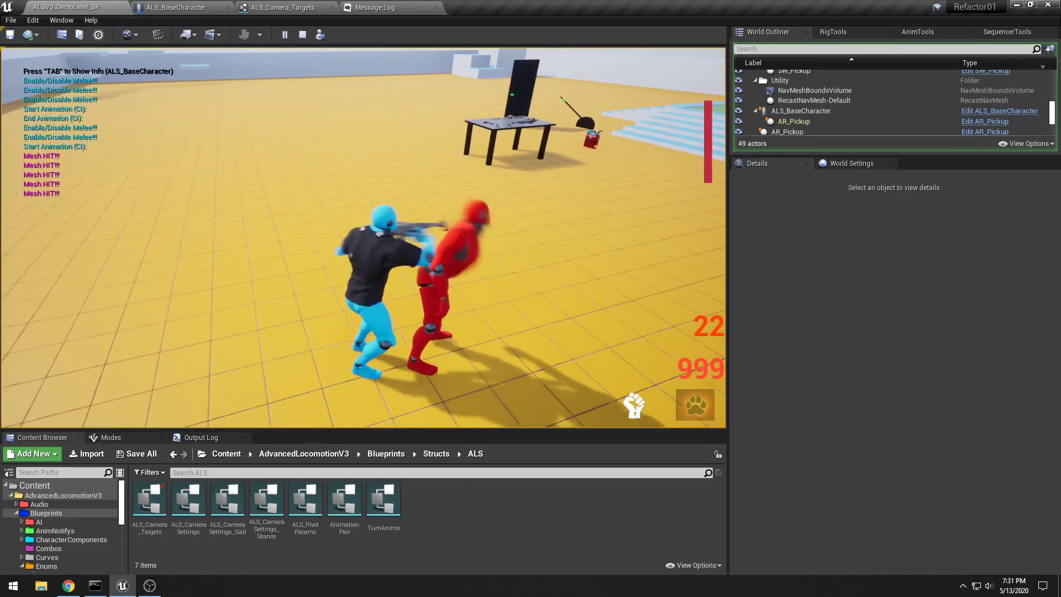
key(w)
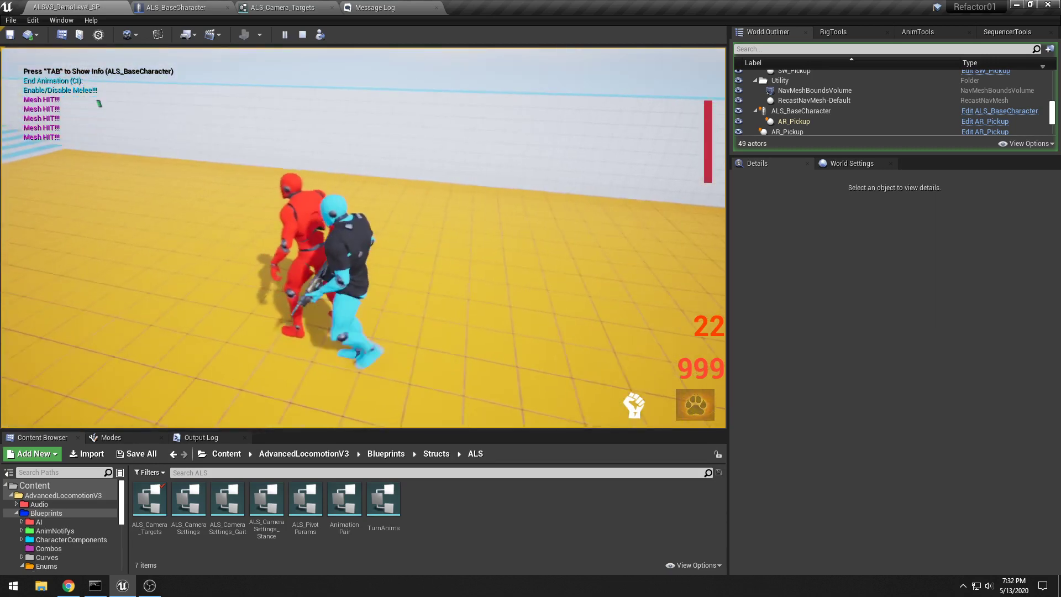
key(w)
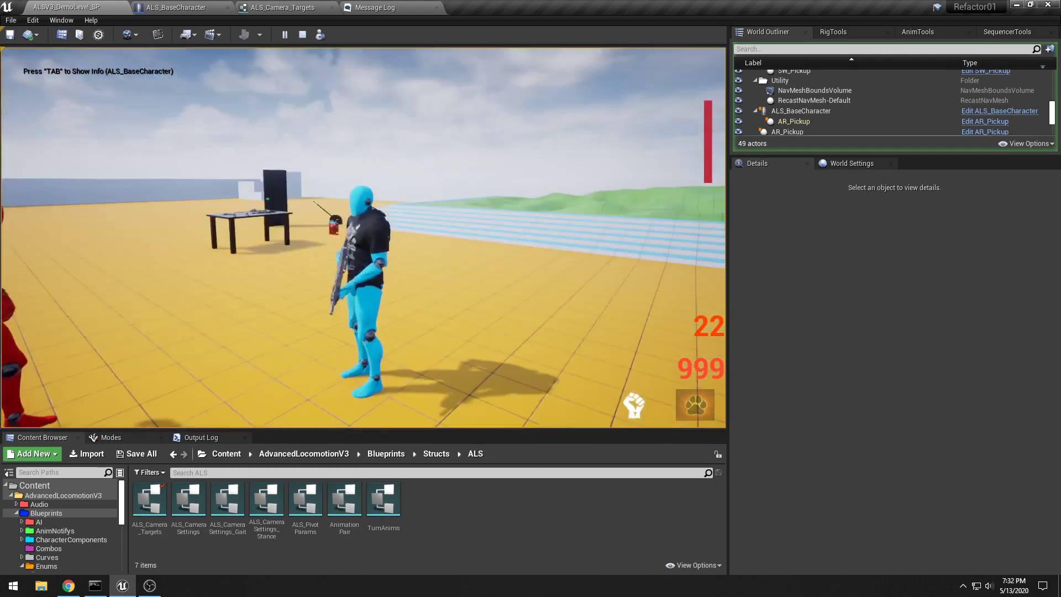
- Aim and fire the rifle at the red enemy from a distance, then run up to it and around it
right_click(363, 237)
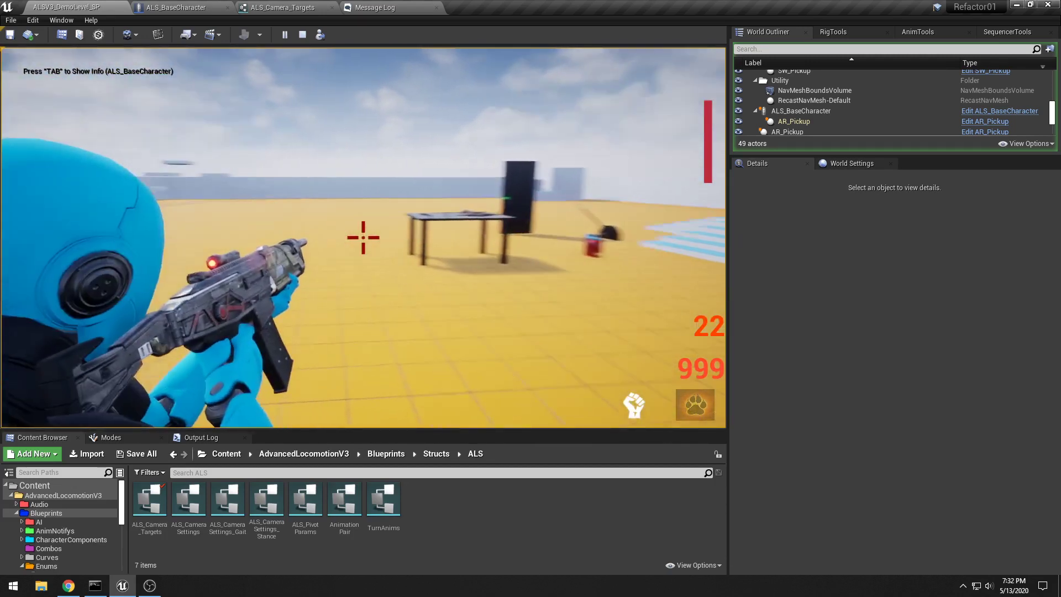
right_click(363, 238)
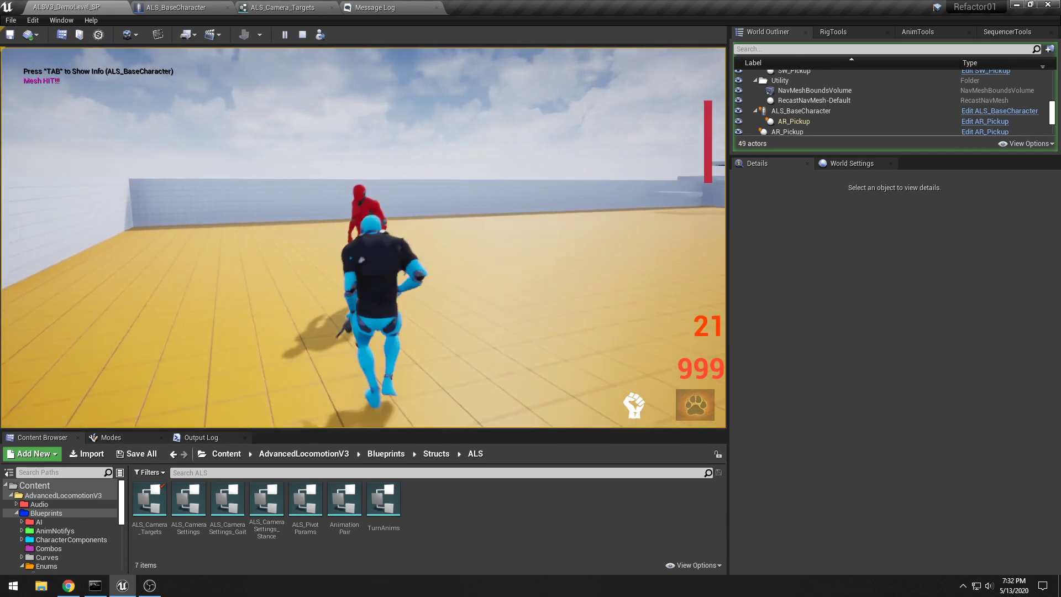
right_click(363, 238)
click(363, 238)
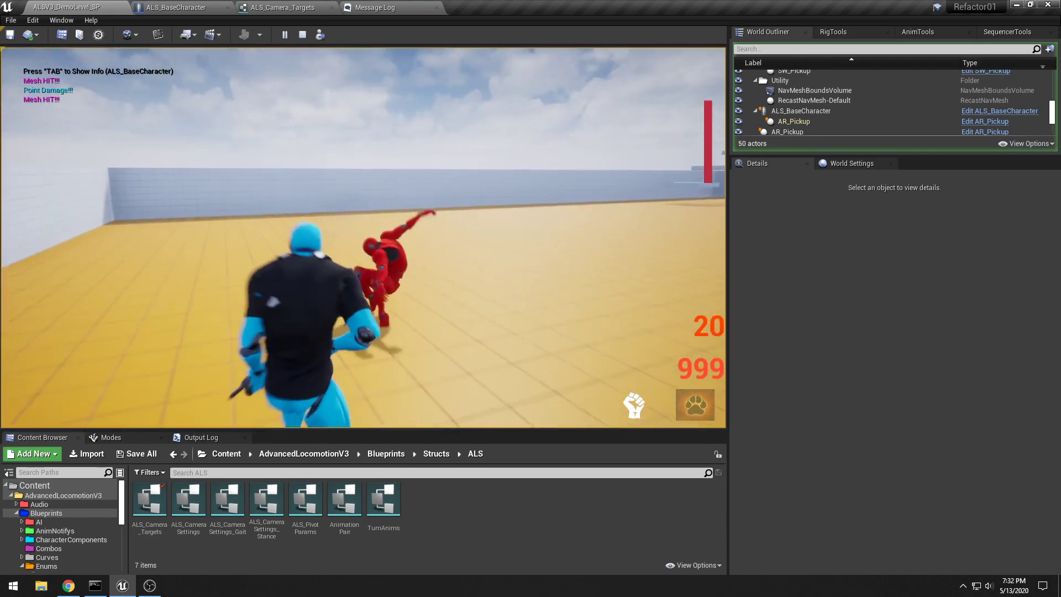
key(d)
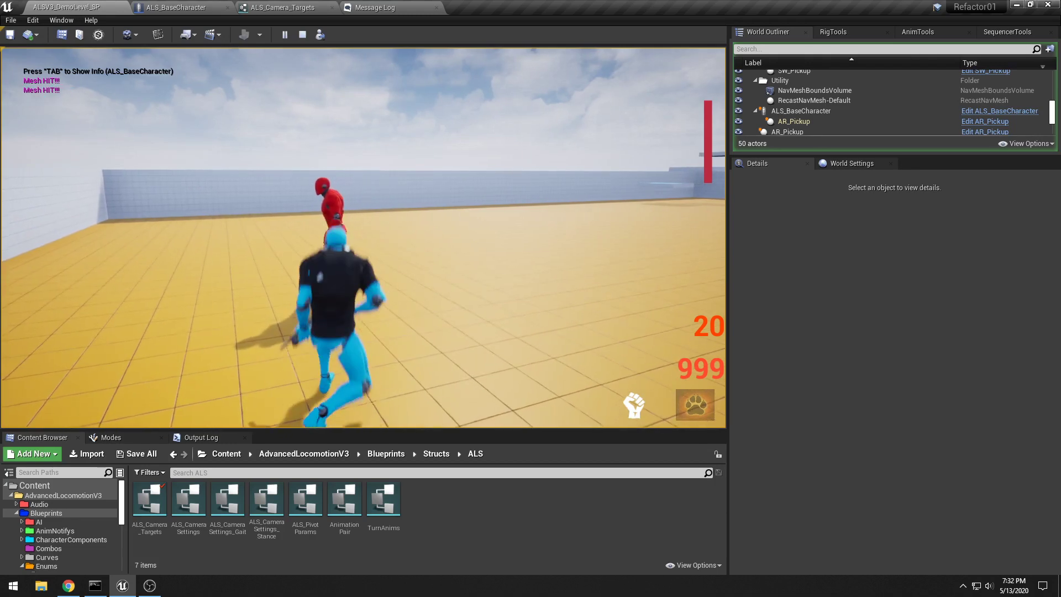
key(a)
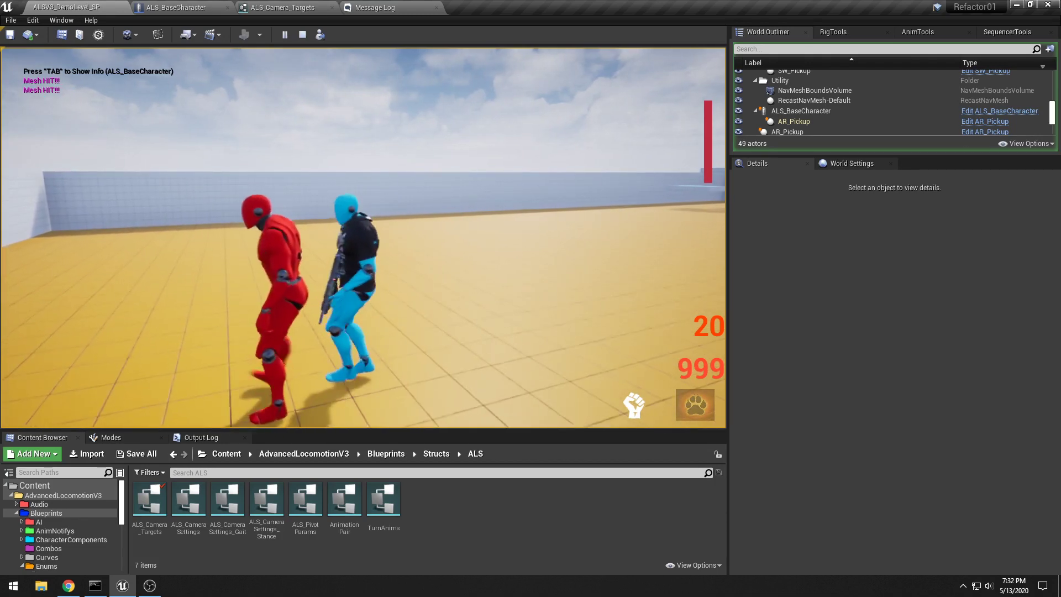
- Switch from the rifle to bare fists, punch the red enemy repeatedly while moving sideways, and end the play session
key(3)
key(1)
click(363, 238)
key(d)
click(363, 237)
click(363, 237)
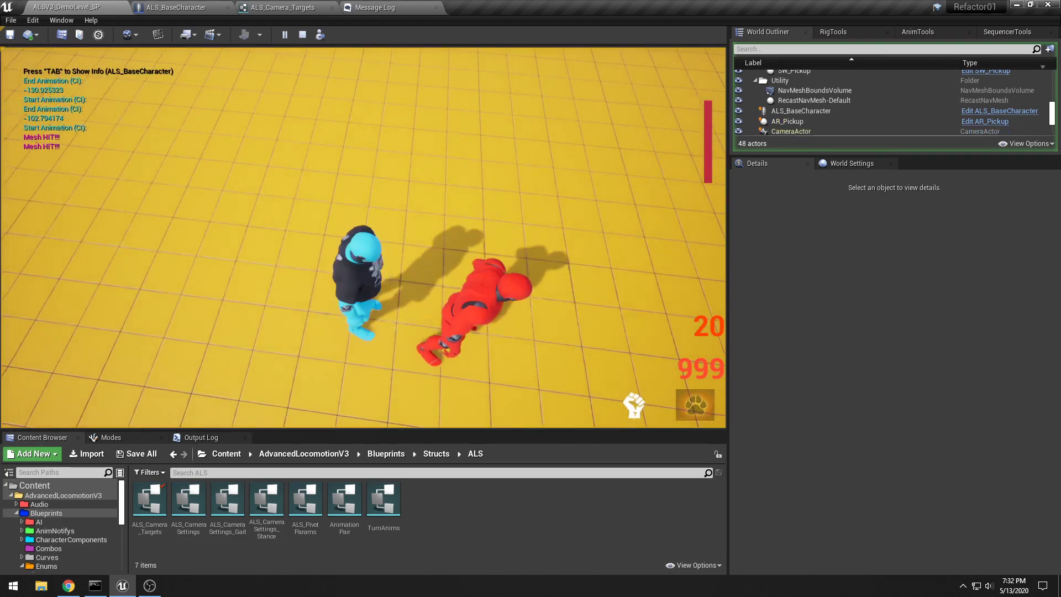
click(363, 237)
click(363, 238)
key(a)
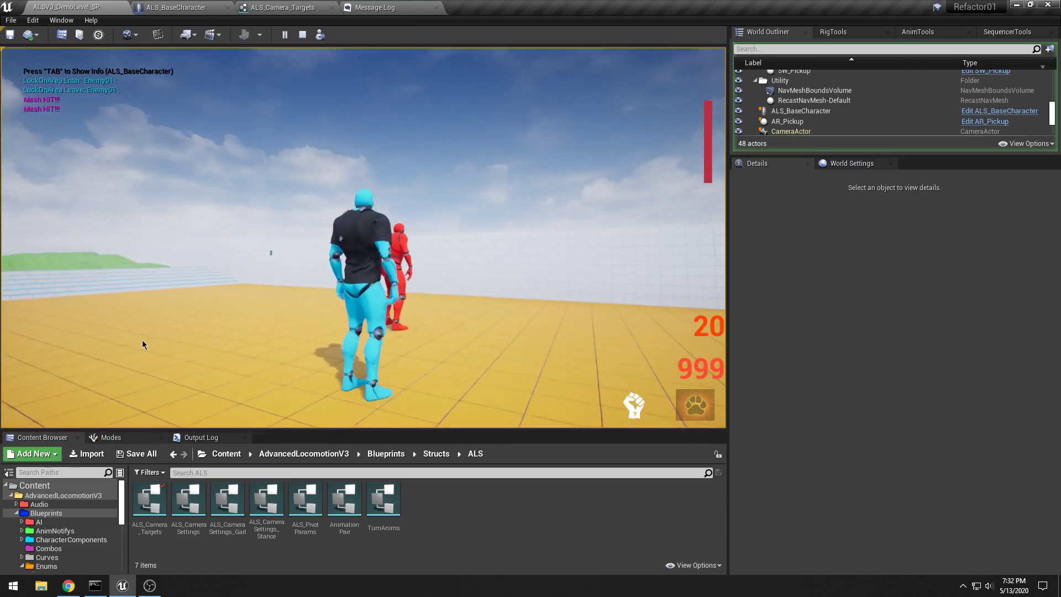
key(Escape)
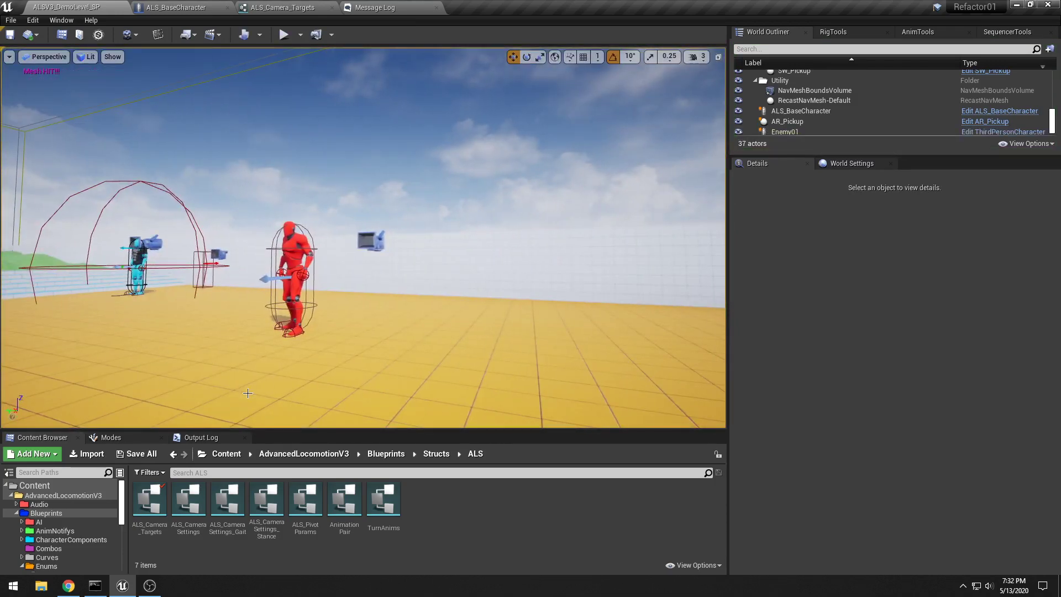
- Enlarge the Content Browser and open the folder CloseCombat/Character/UE4Mannequin/Animations/CC
drag(263, 431, 267, 315)
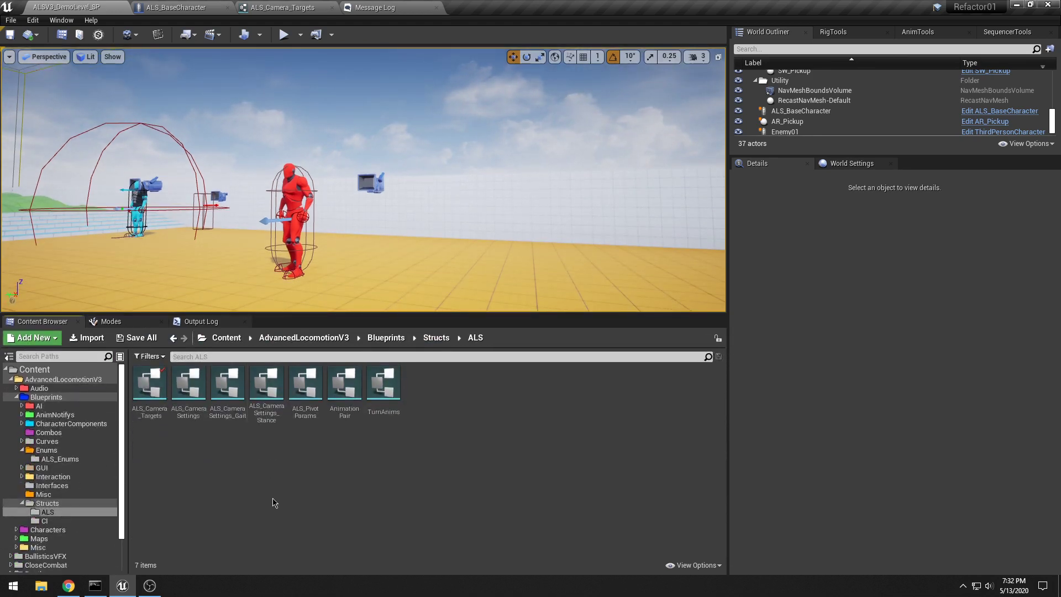
scroll(70, 486, down, 2)
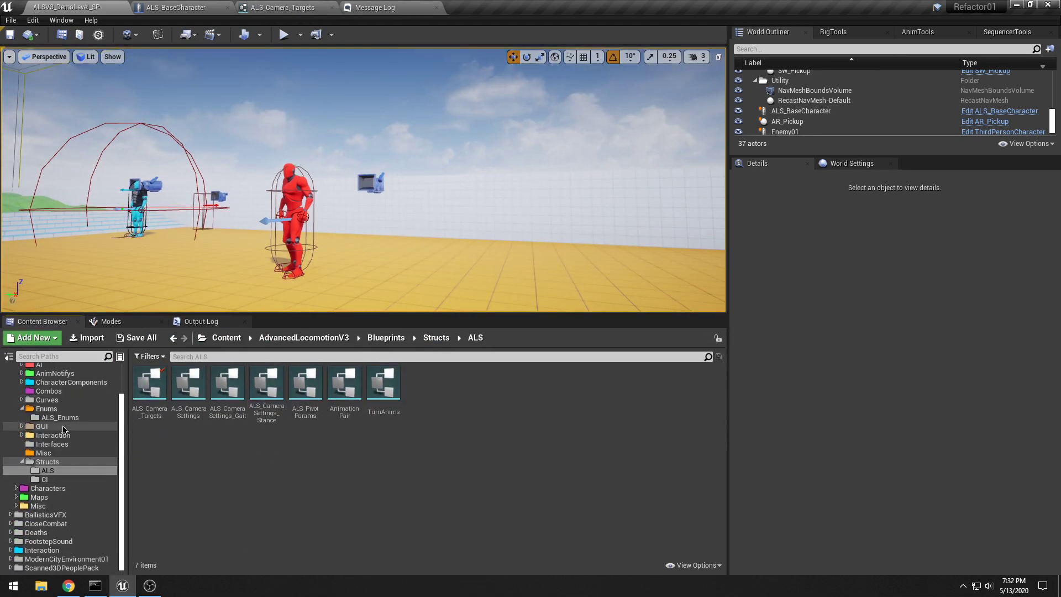
click(39, 524)
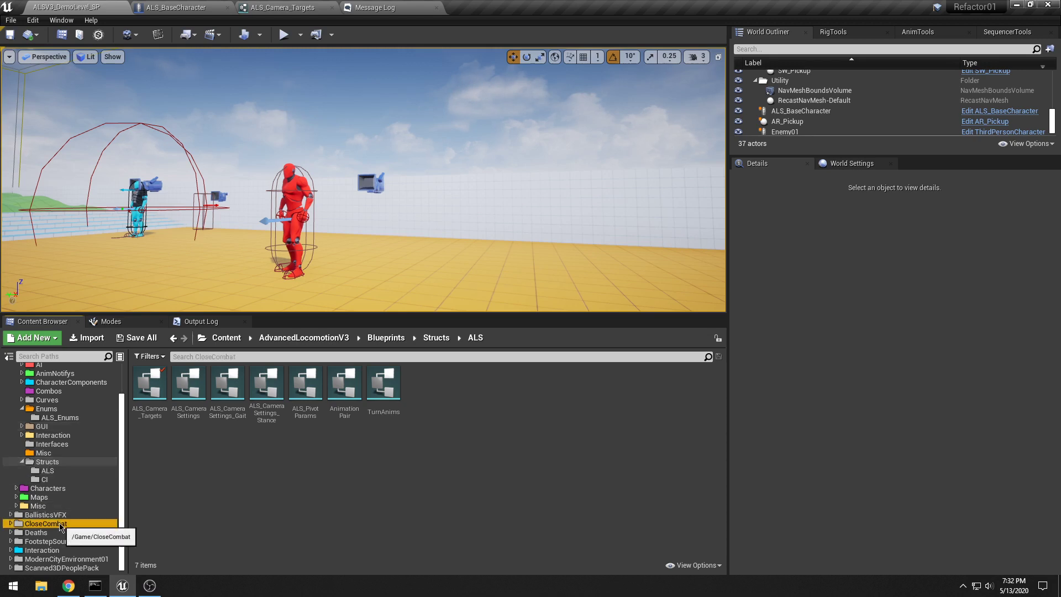
click(11, 524)
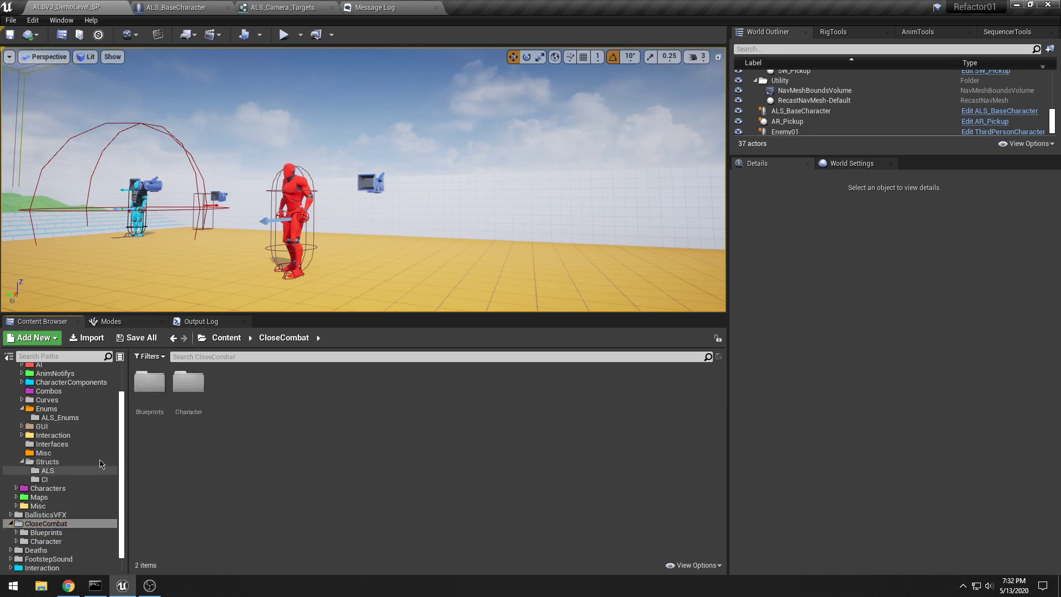
double_click(189, 386)
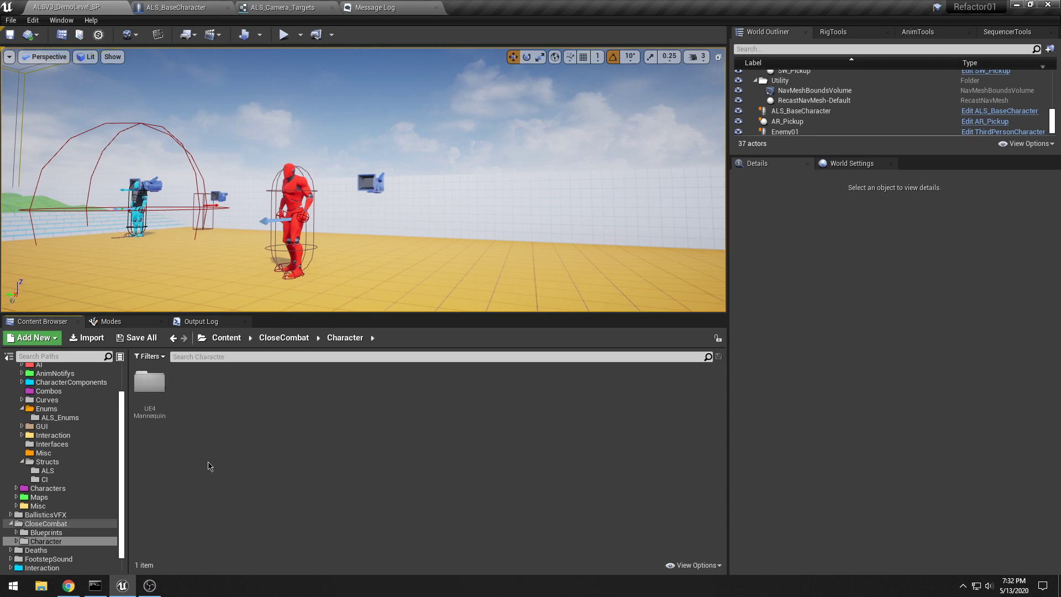
double_click(149, 384)
double_click(150, 384)
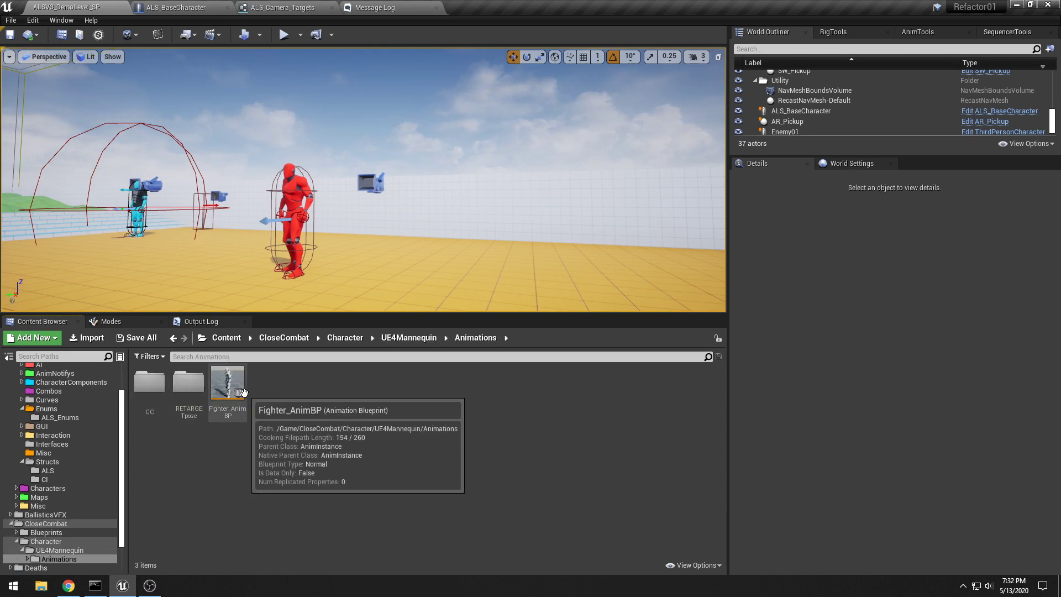
double_click(155, 402)
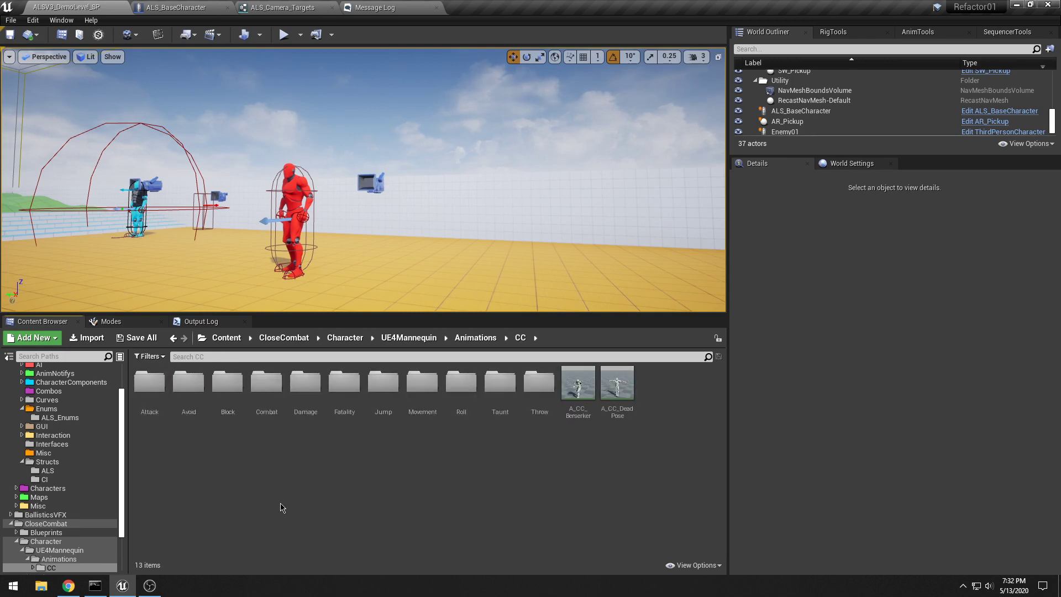
- Preview the A_CC_Fatality_Atacker_01 animation from the Fatality folder and close its editor
double_click(344, 382)
double_click(148, 380)
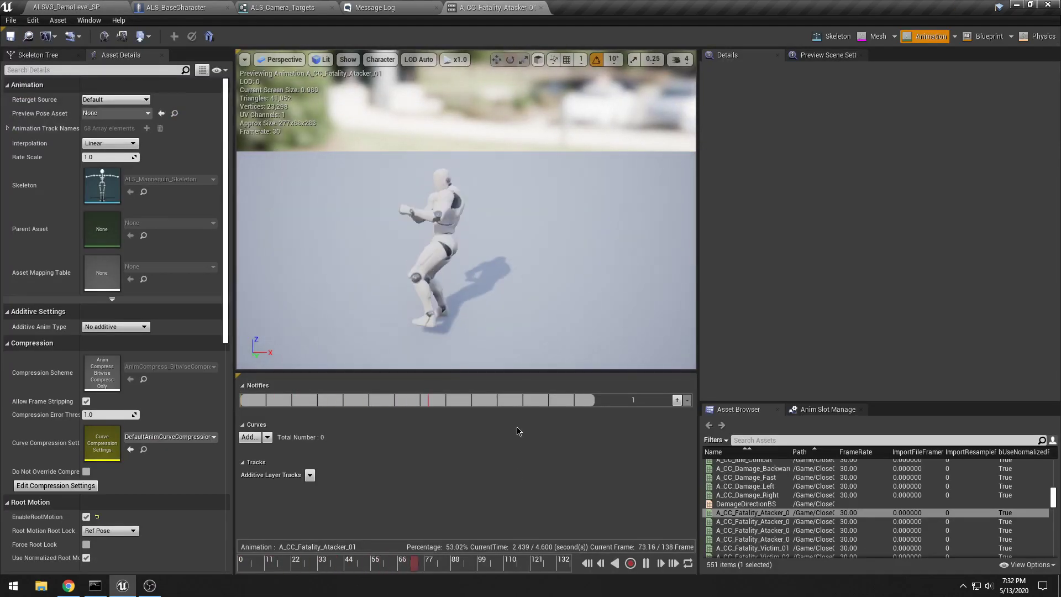
click(542, 8)
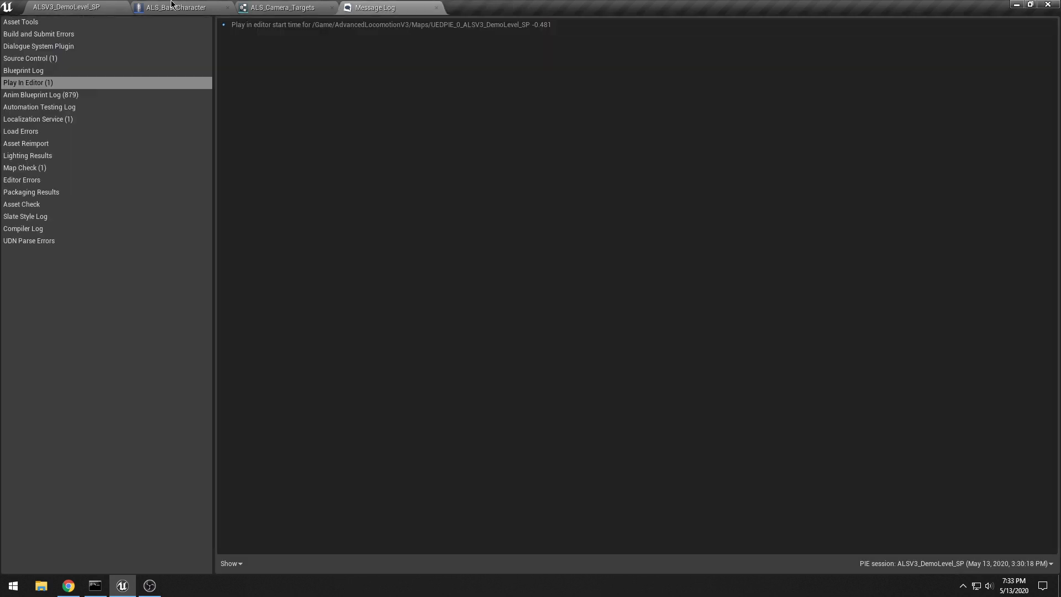
- Preview the A_CC_Fatality_Victim_01 animation, close its editor and the Message Log, and return to the level
click(121, 7)
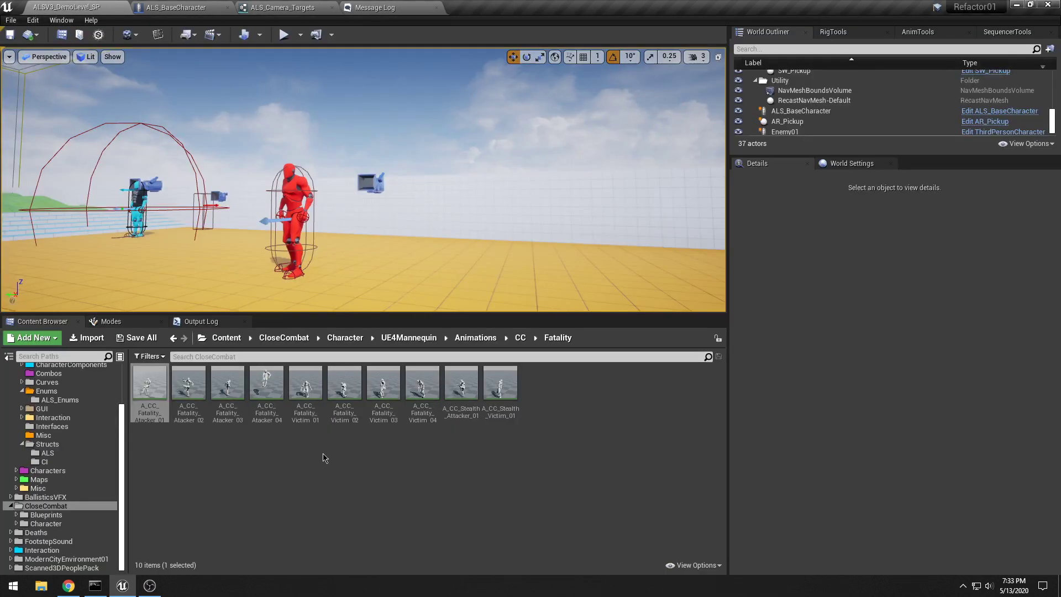
double_click(305, 395)
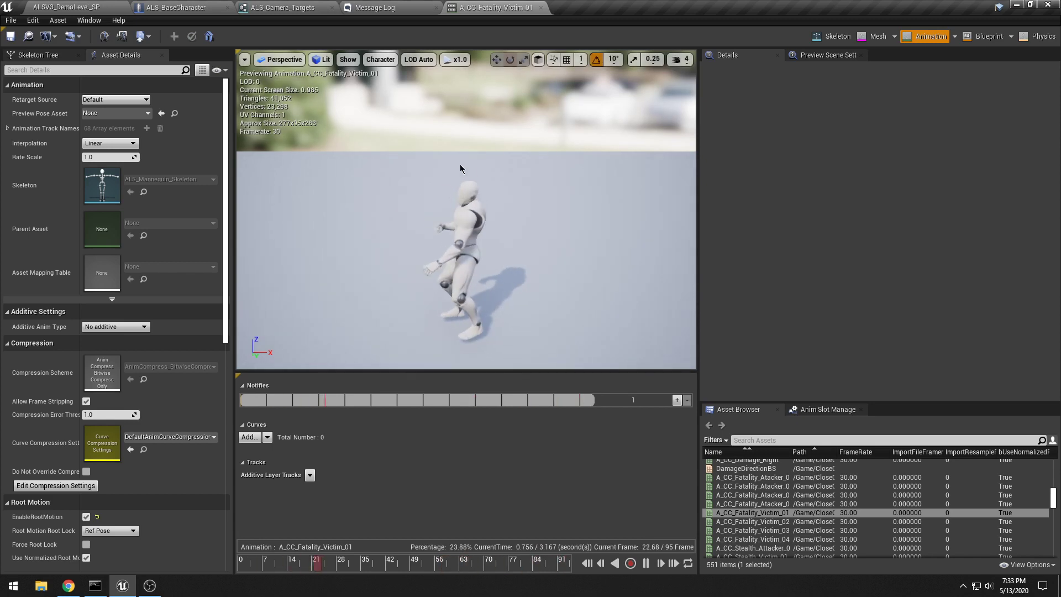
click(540, 7)
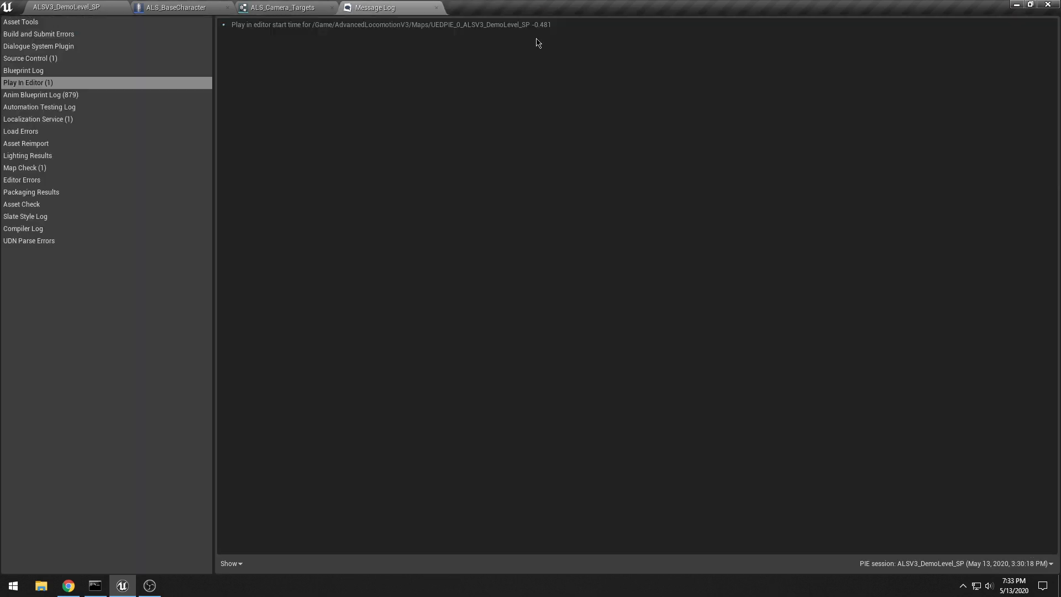
click(434, 8)
click(99, 7)
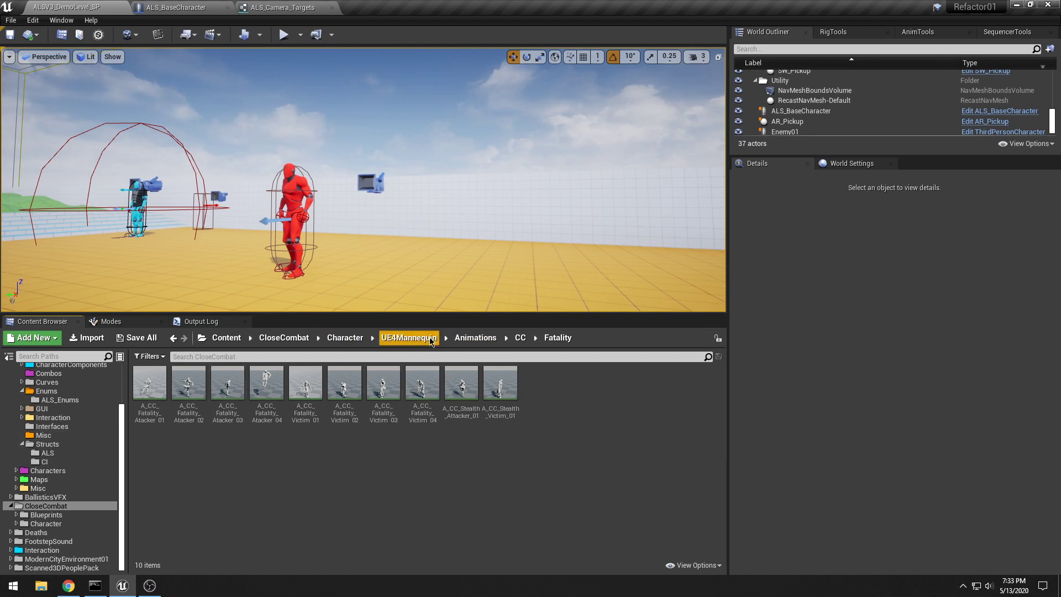
- Browse to the CC/Damage folder under Animations and open the DamageDirectionBS blend space
click(476, 338)
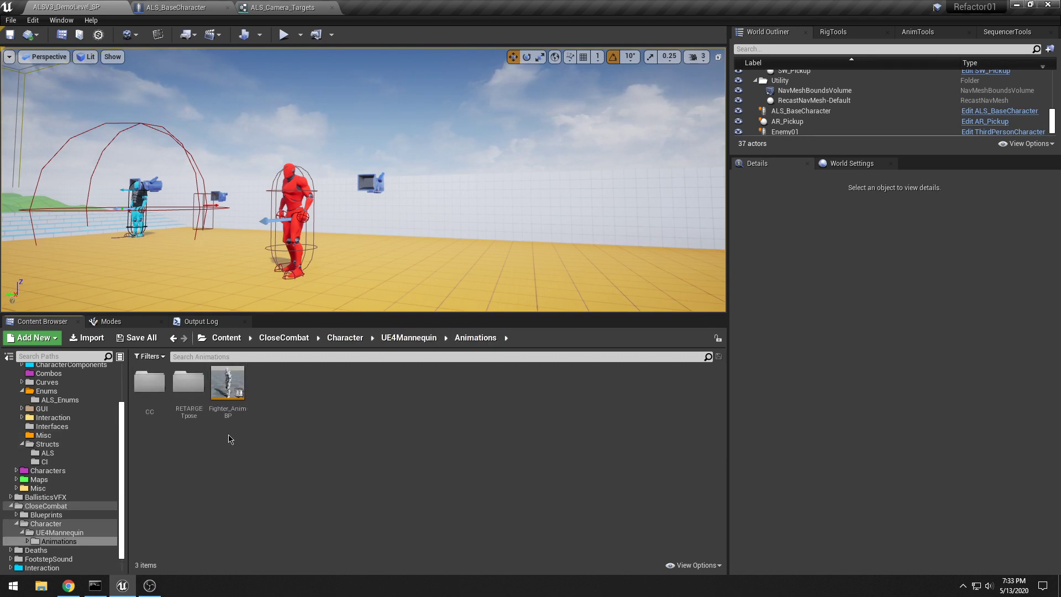
double_click(149, 381)
click(188, 382)
click(313, 396)
double_click(313, 396)
double_click(318, 402)
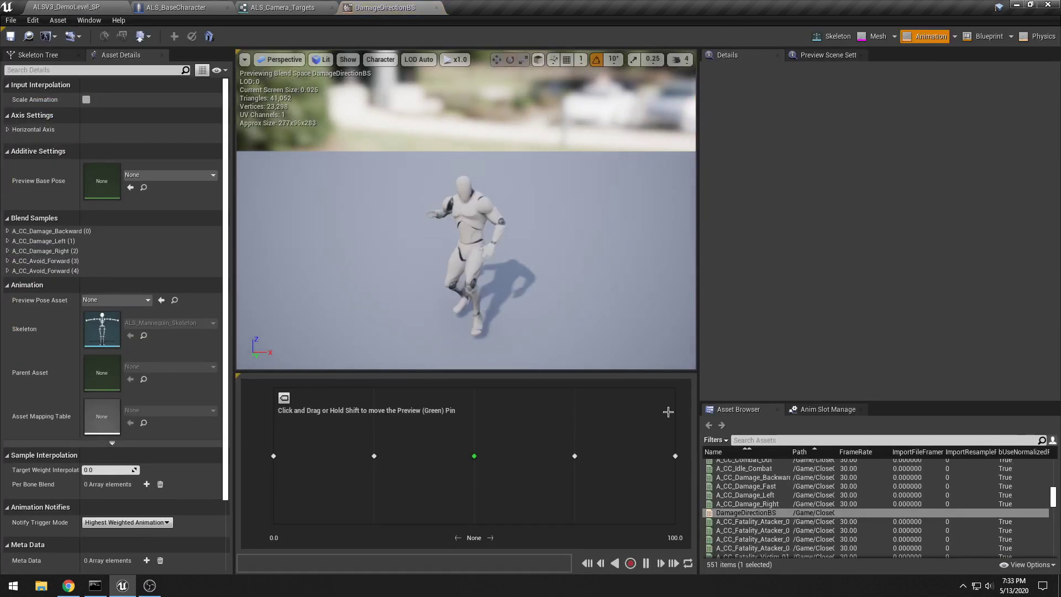
- Enlarge the blend space preview and move the preview point around the middle sample to compare the blended damage reactions
drag(698, 320, 902, 320)
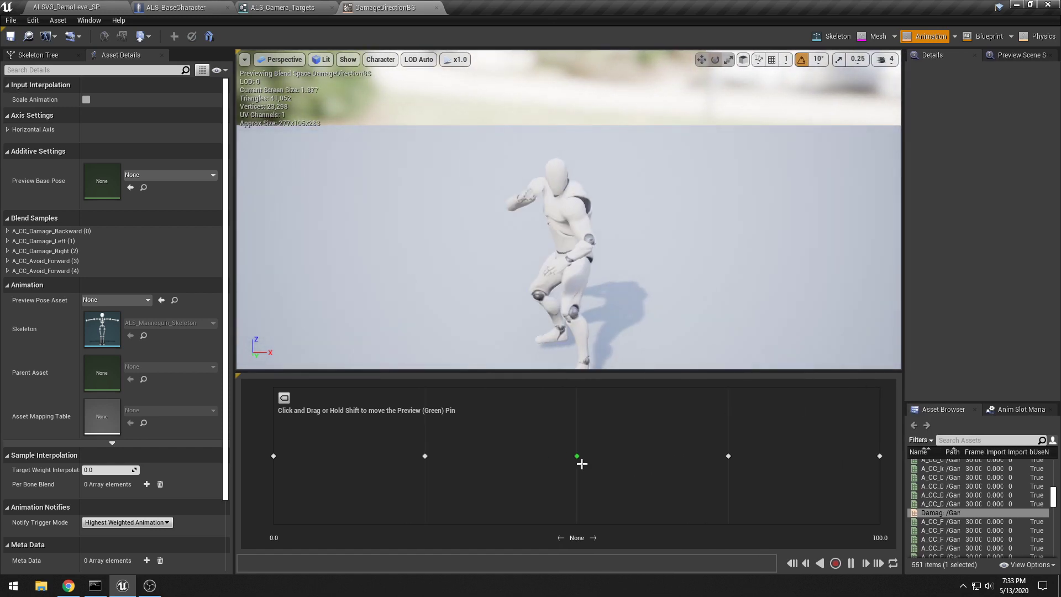
mouse_move(578, 457)
mouse_down()
mouse_move(274, 457)
mouse_move(897, 458)
mouse_move(275, 457)
mouse_move(575, 456)
mouse_move(252, 428)
mouse_move(275, 455)
mouse_move(428, 446)
mouse_move(611, 462)
mouse_move(554, 460)
mouse_move(585, 460)
mouse_up()
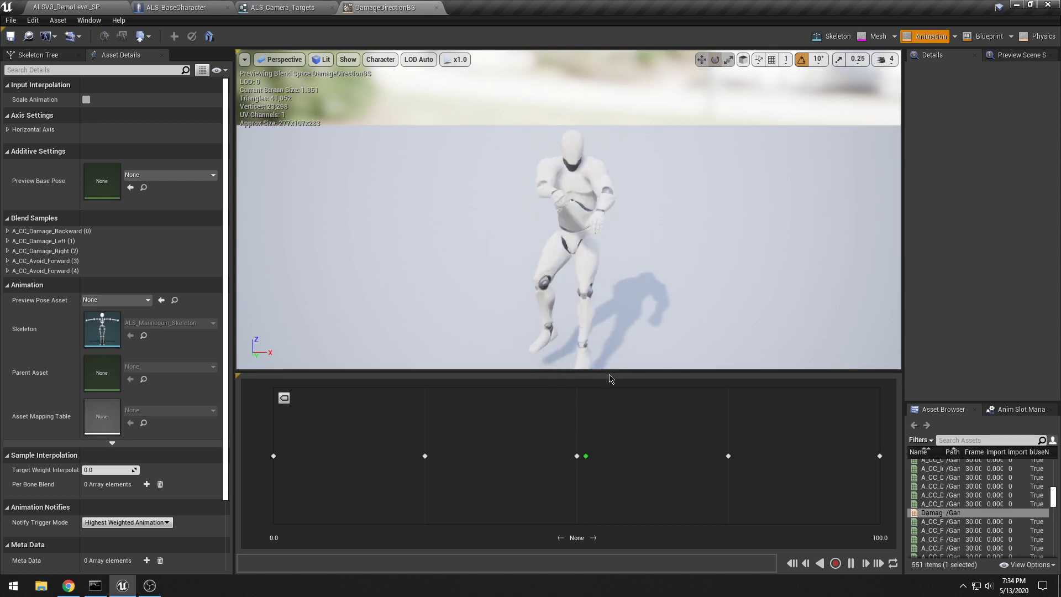
drag(608, 371, 614, 451)
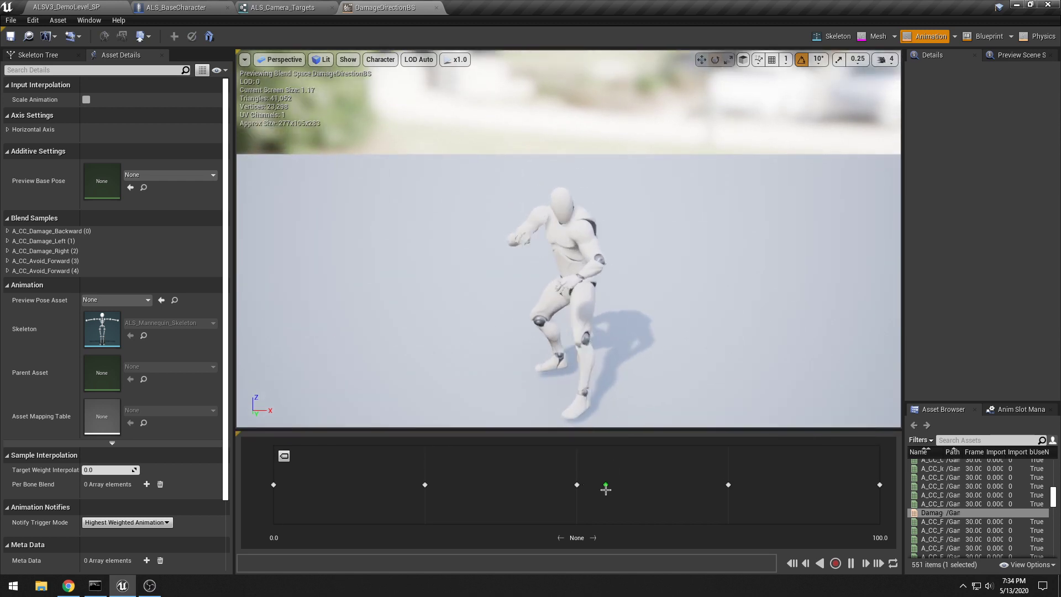
drag(605, 489, 566, 483)
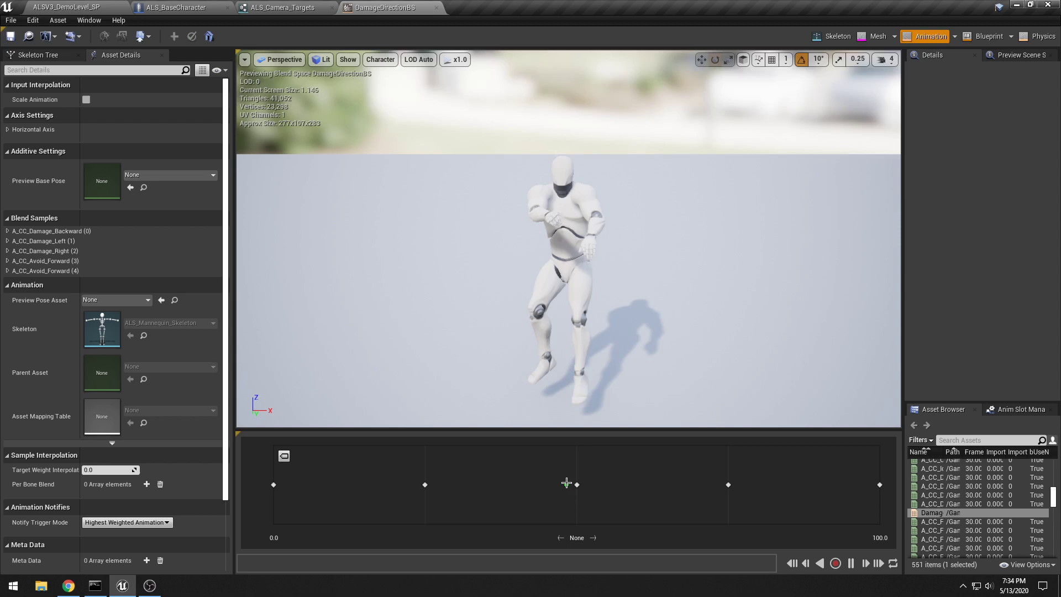
- Close the DamageDirectionBS and ALS_Camera_Targets editors and return to the ALSV3_DemoLevel_SP level
click(436, 8)
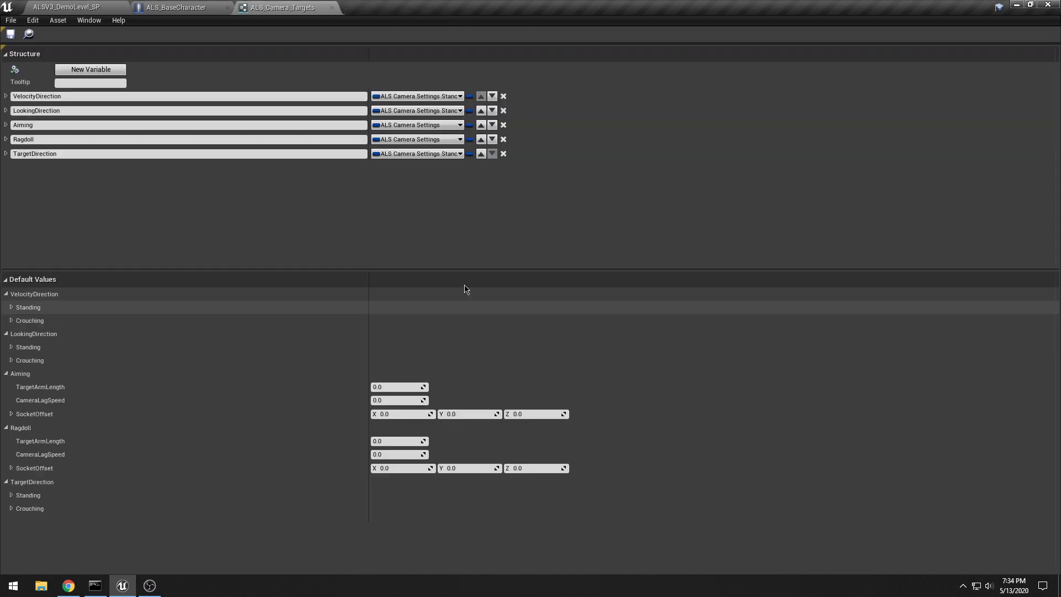
click(331, 7)
scroll(283, 216, down, 2)
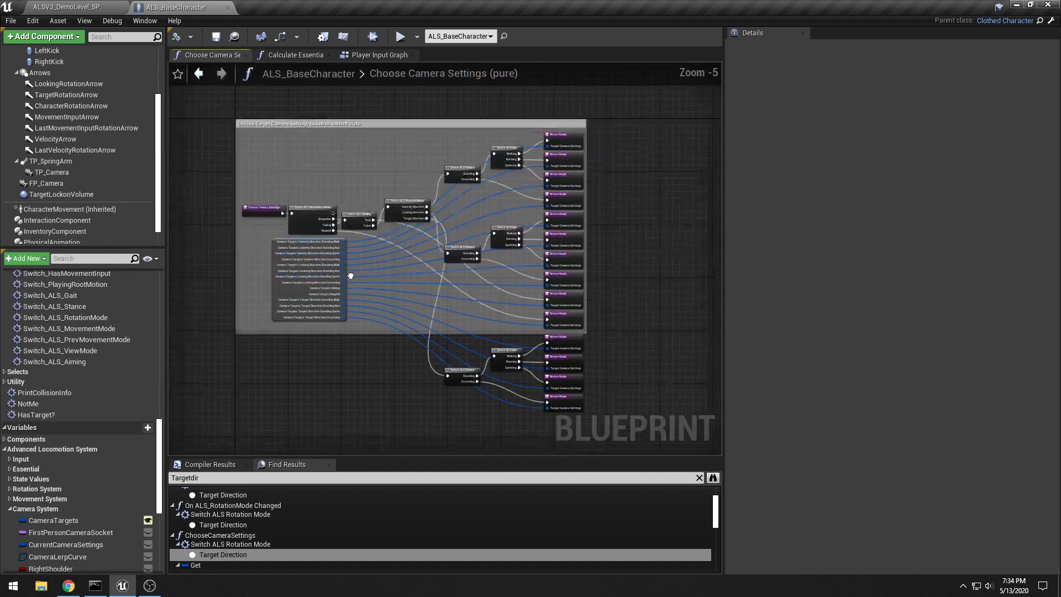
click(55, 6)
- Enlarge the level viewport and examine the area around the red enemy, the player character and the weapon table
click(163, 111)
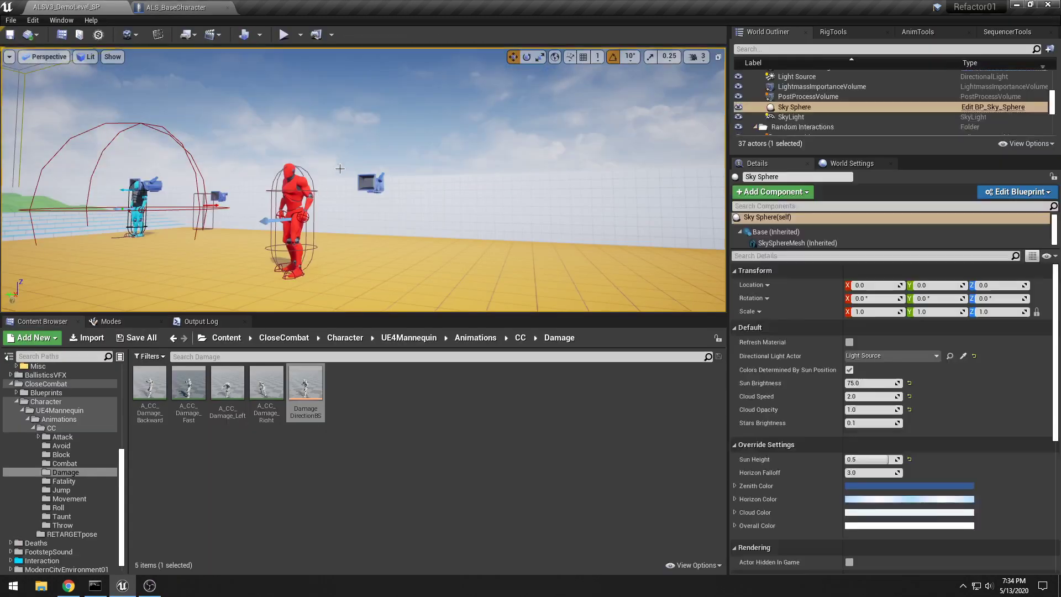
right_drag(163, 111, 110, 112)
key(w)
right_drag(374, 230, 374, 259)
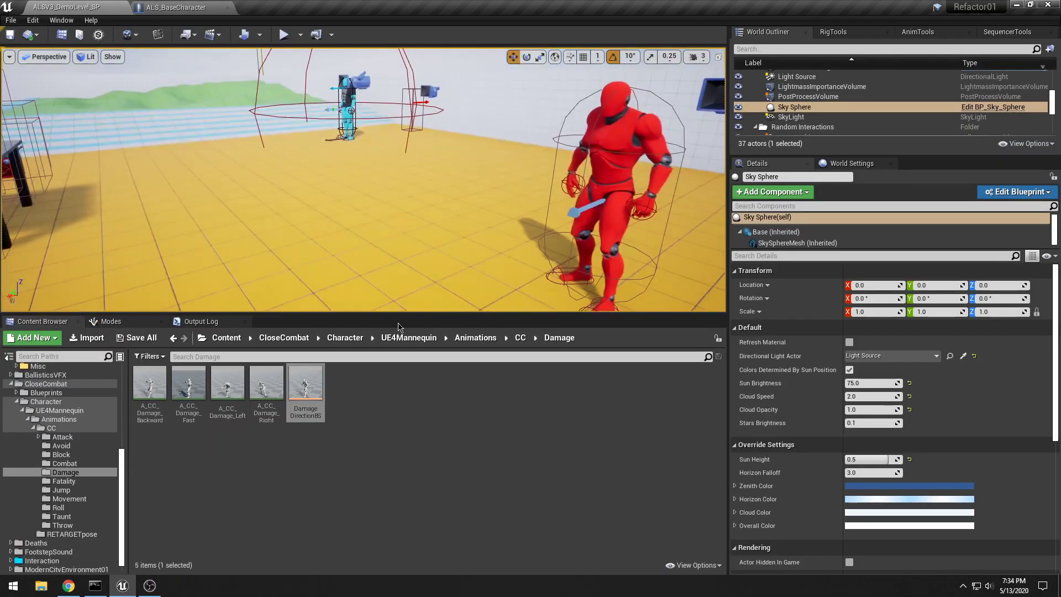
drag(399, 314, 399, 472)
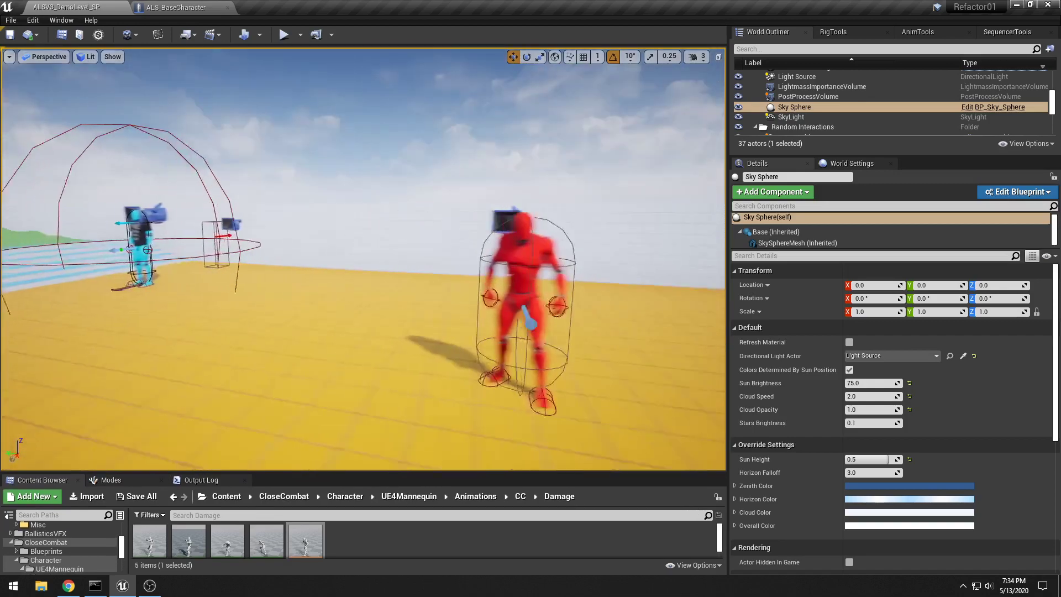
key(s)
right_drag(364, 260, 428, 265)
key(w)
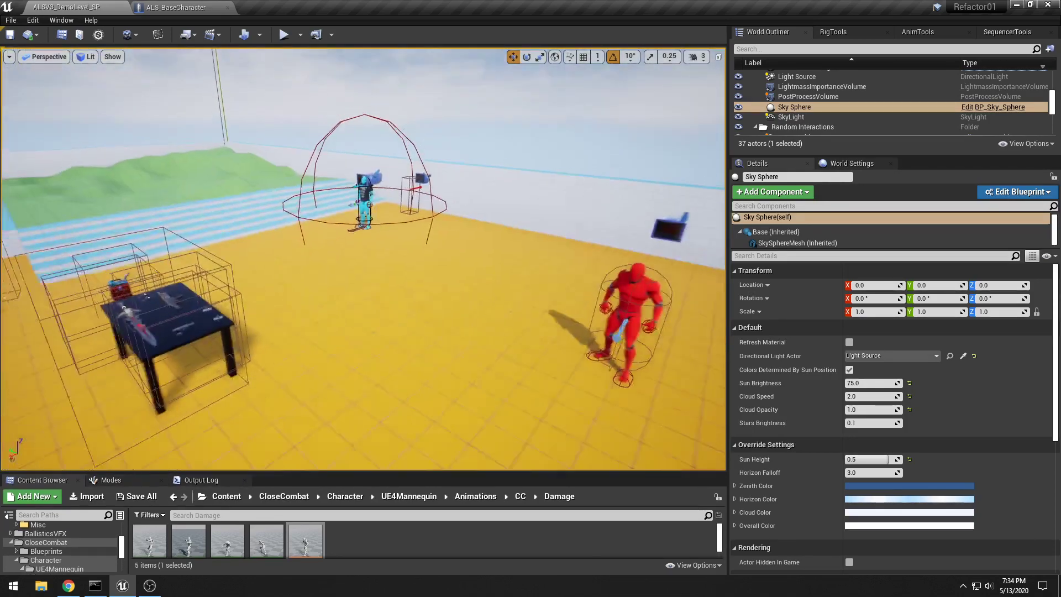
right_drag(368, 280, 331, 280)
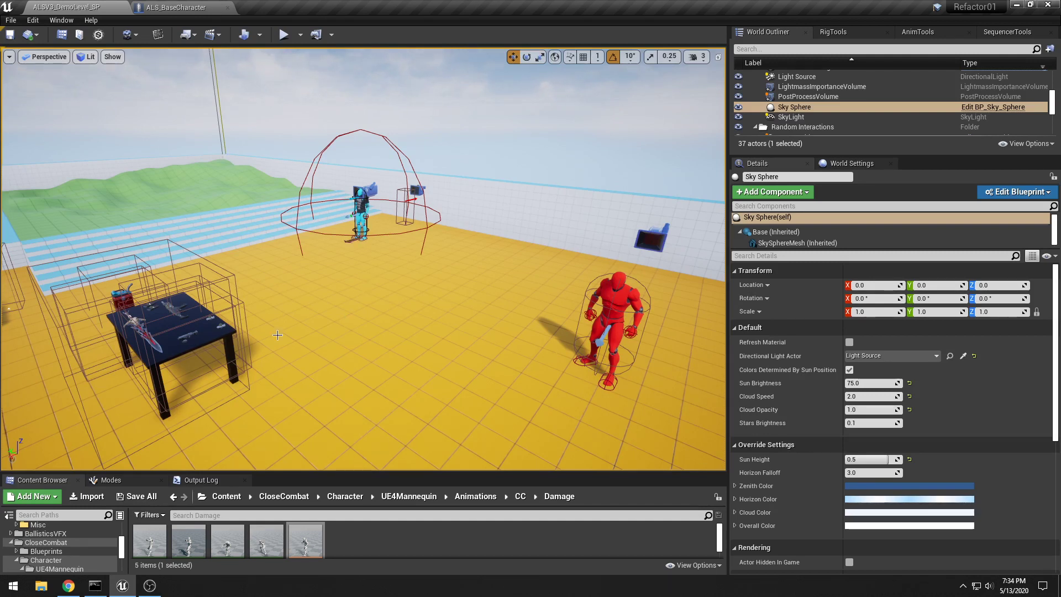
mouse_move(153, 589)
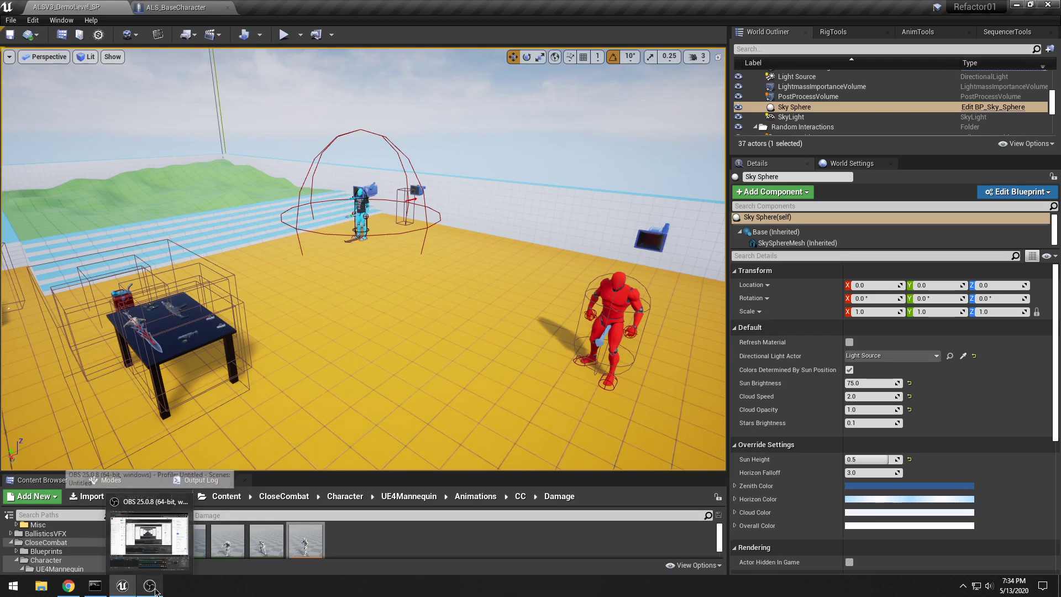
click(961, 586)
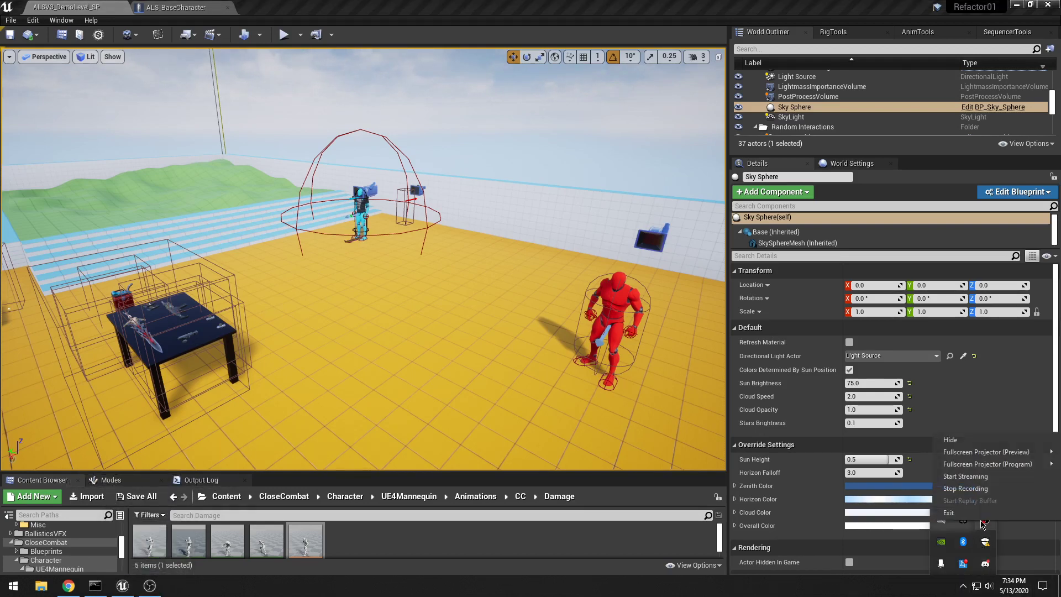